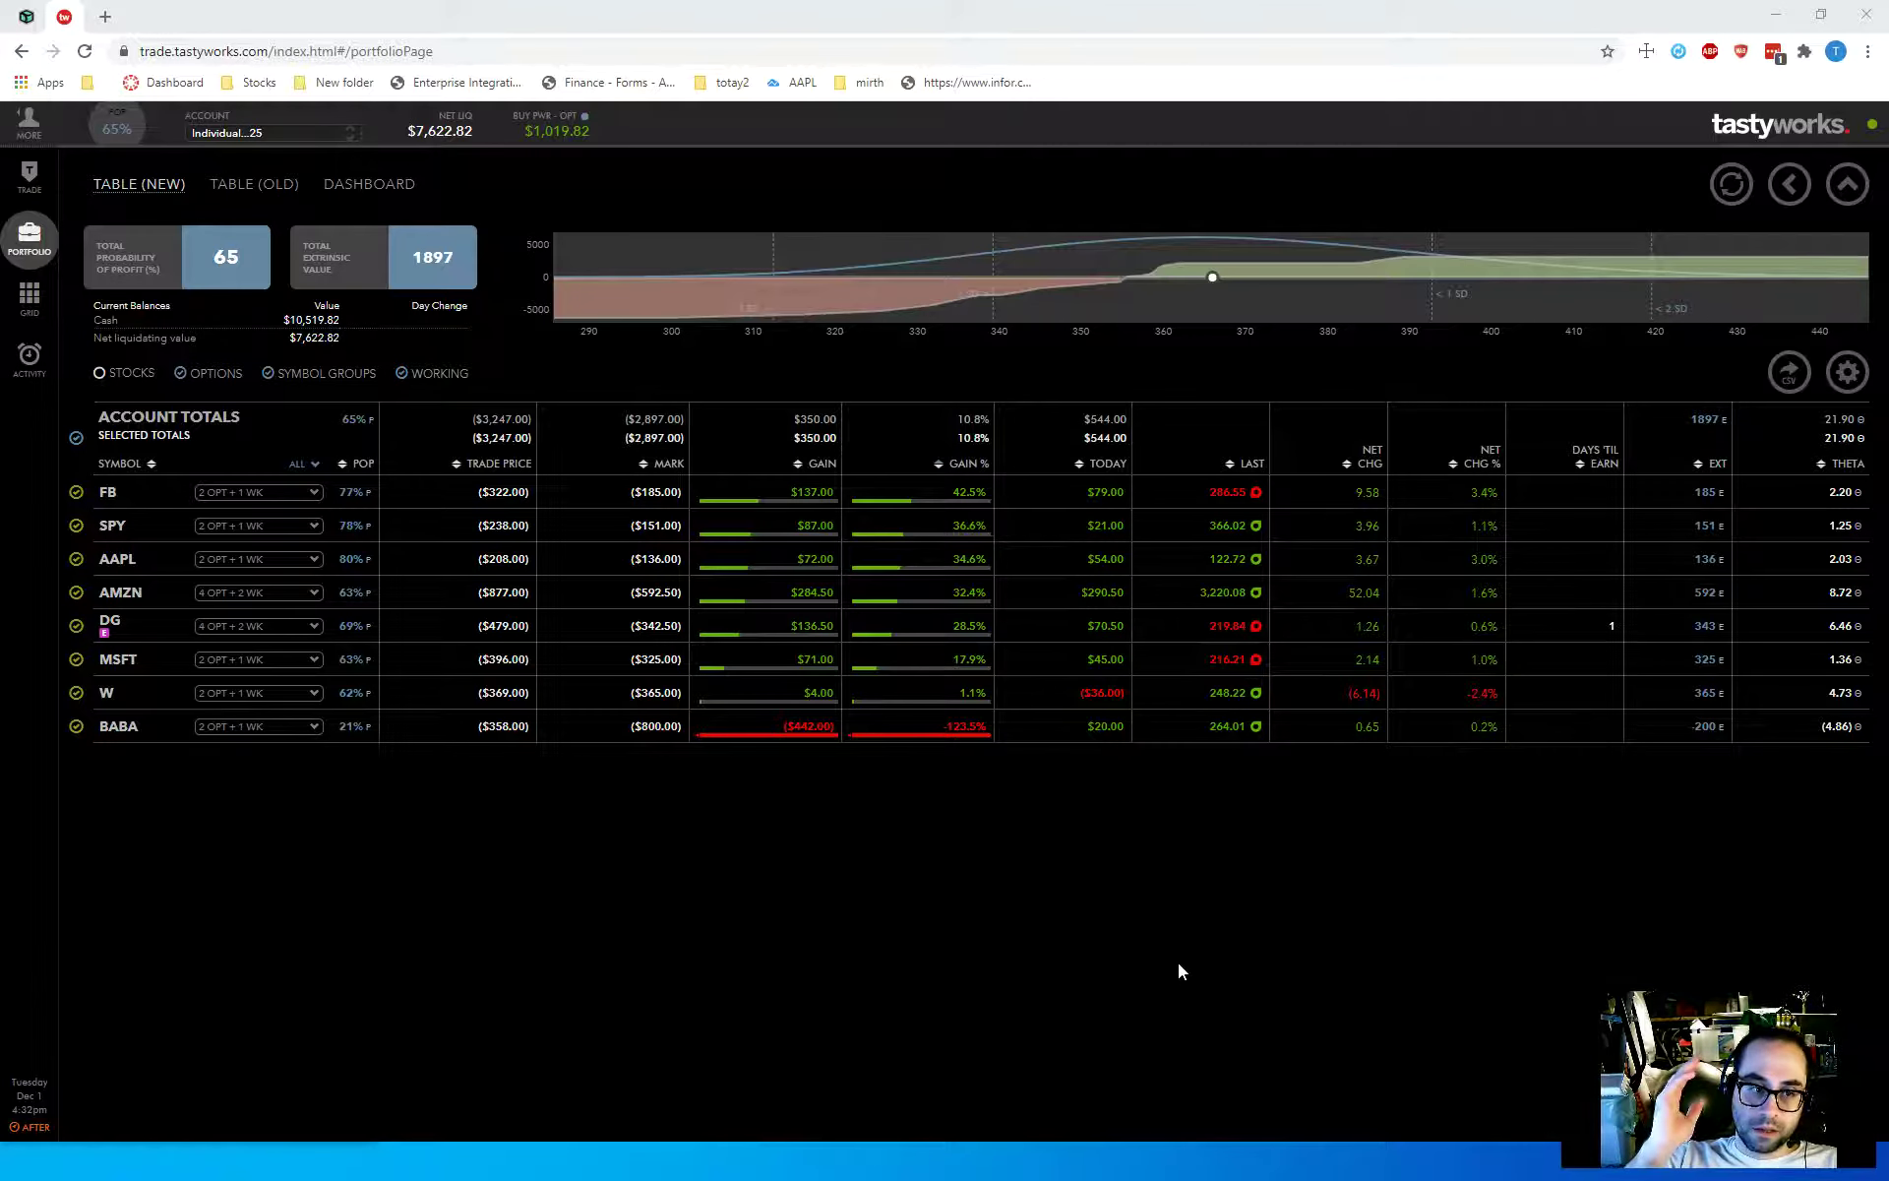
Step: Switch to the pinned Tasty Tracker tab showing the Small Account Challenge P/L summaries
{"action": "key", "text": "ctrl+1"}
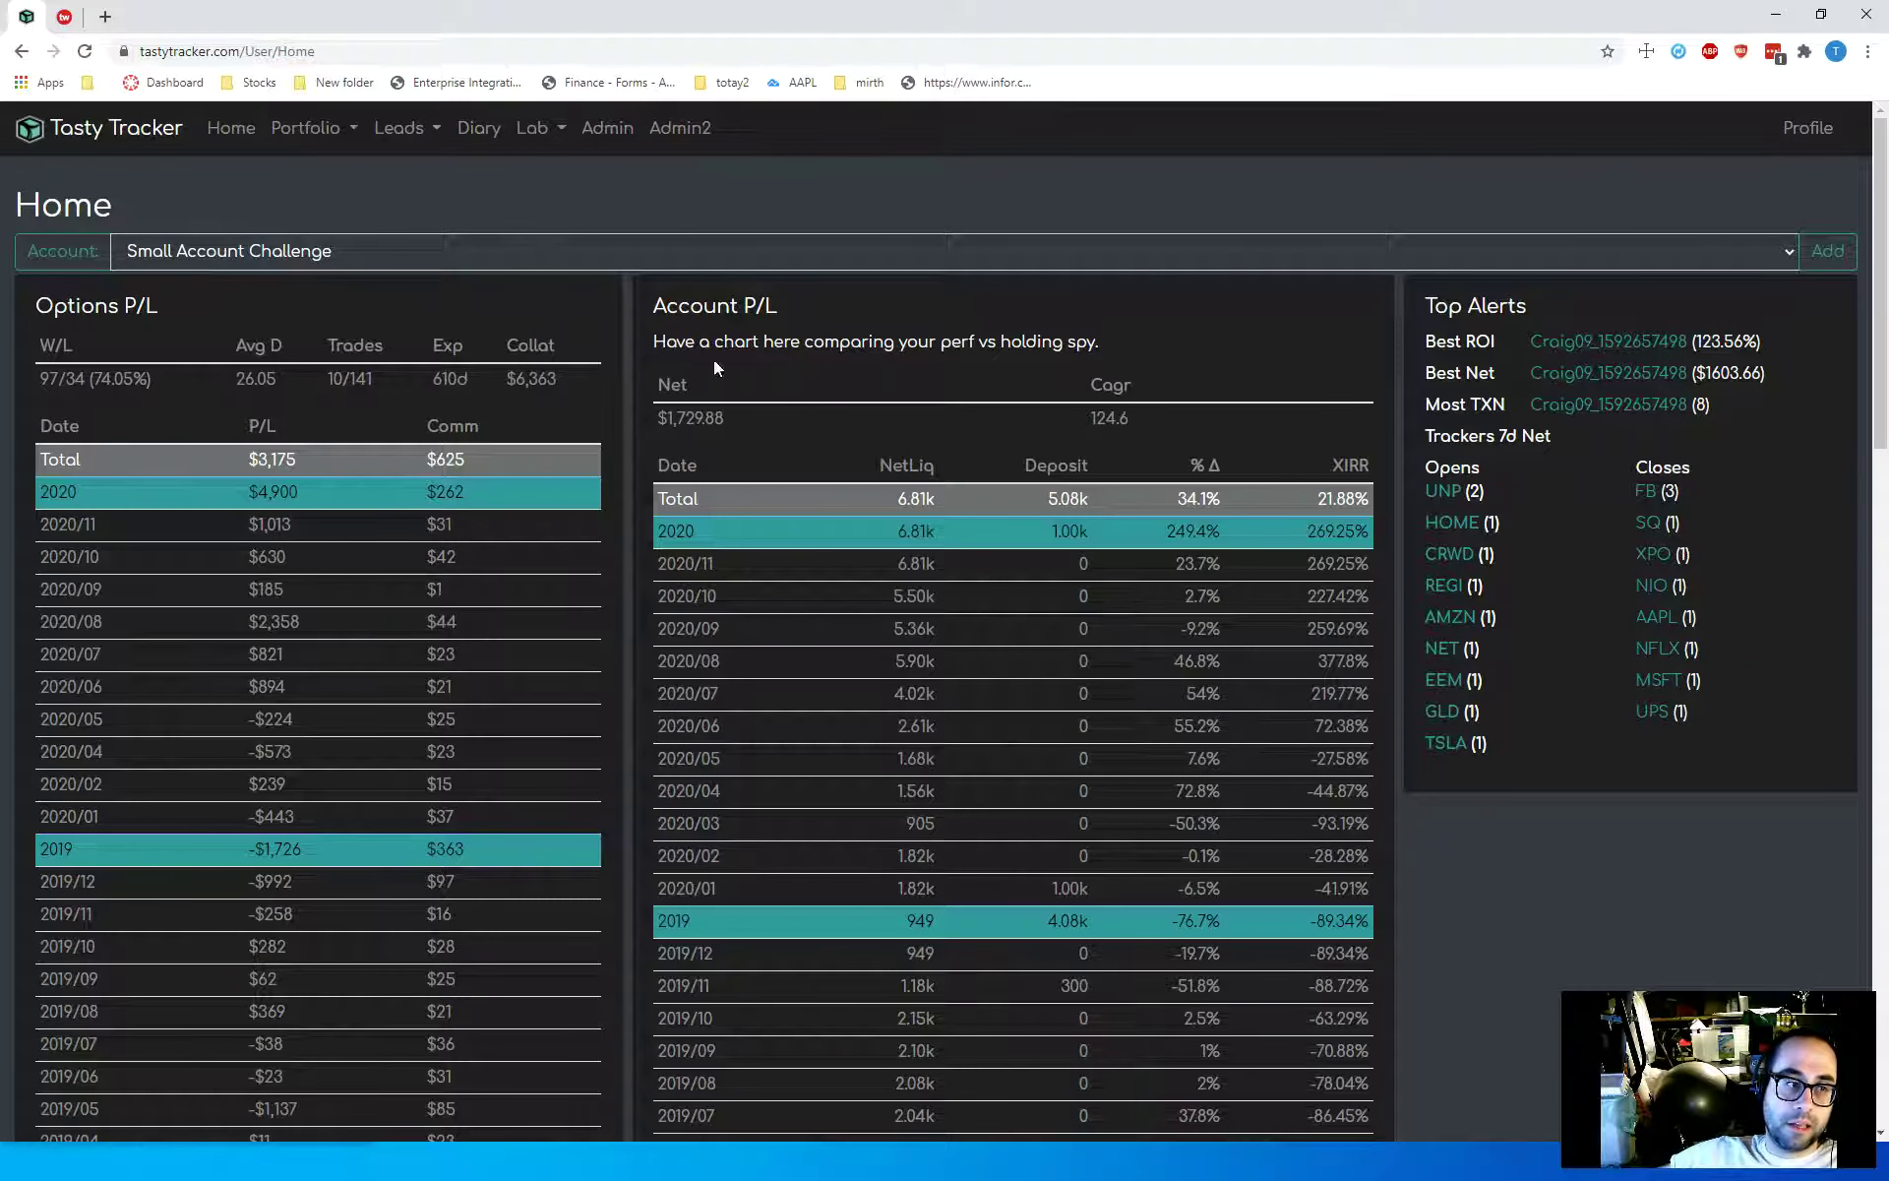
Step: Highlight the $262 in the 2020 row's Comm cell of the Options P/L table
{"action": "left_click_drag", "start_coordinate": [399, 486], "coordinate": [469, 488]}
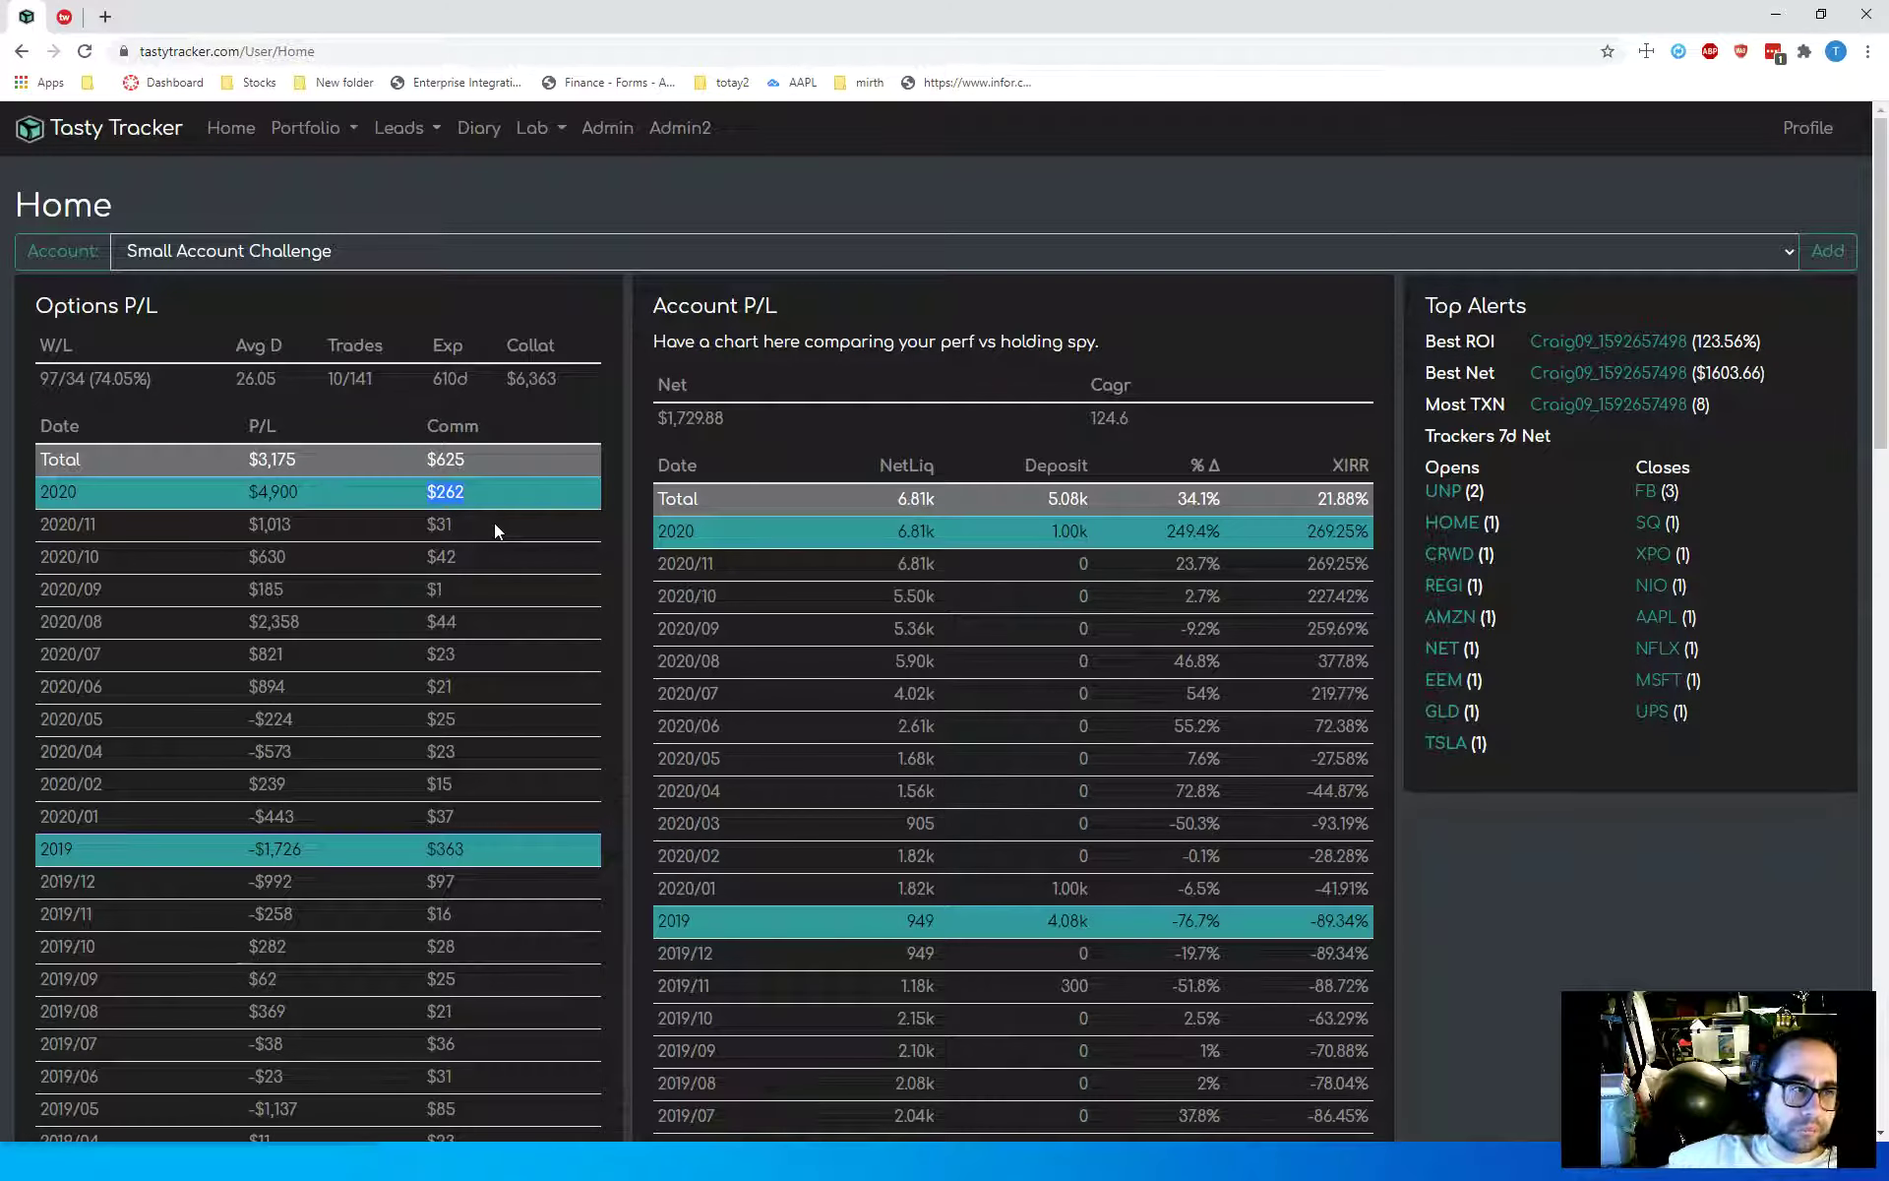
Step: Back in tastyworks, start a Short Put Vertical order on AMZN from the Strategies menu
{"action": "left_click", "coordinate": [61, 19]}
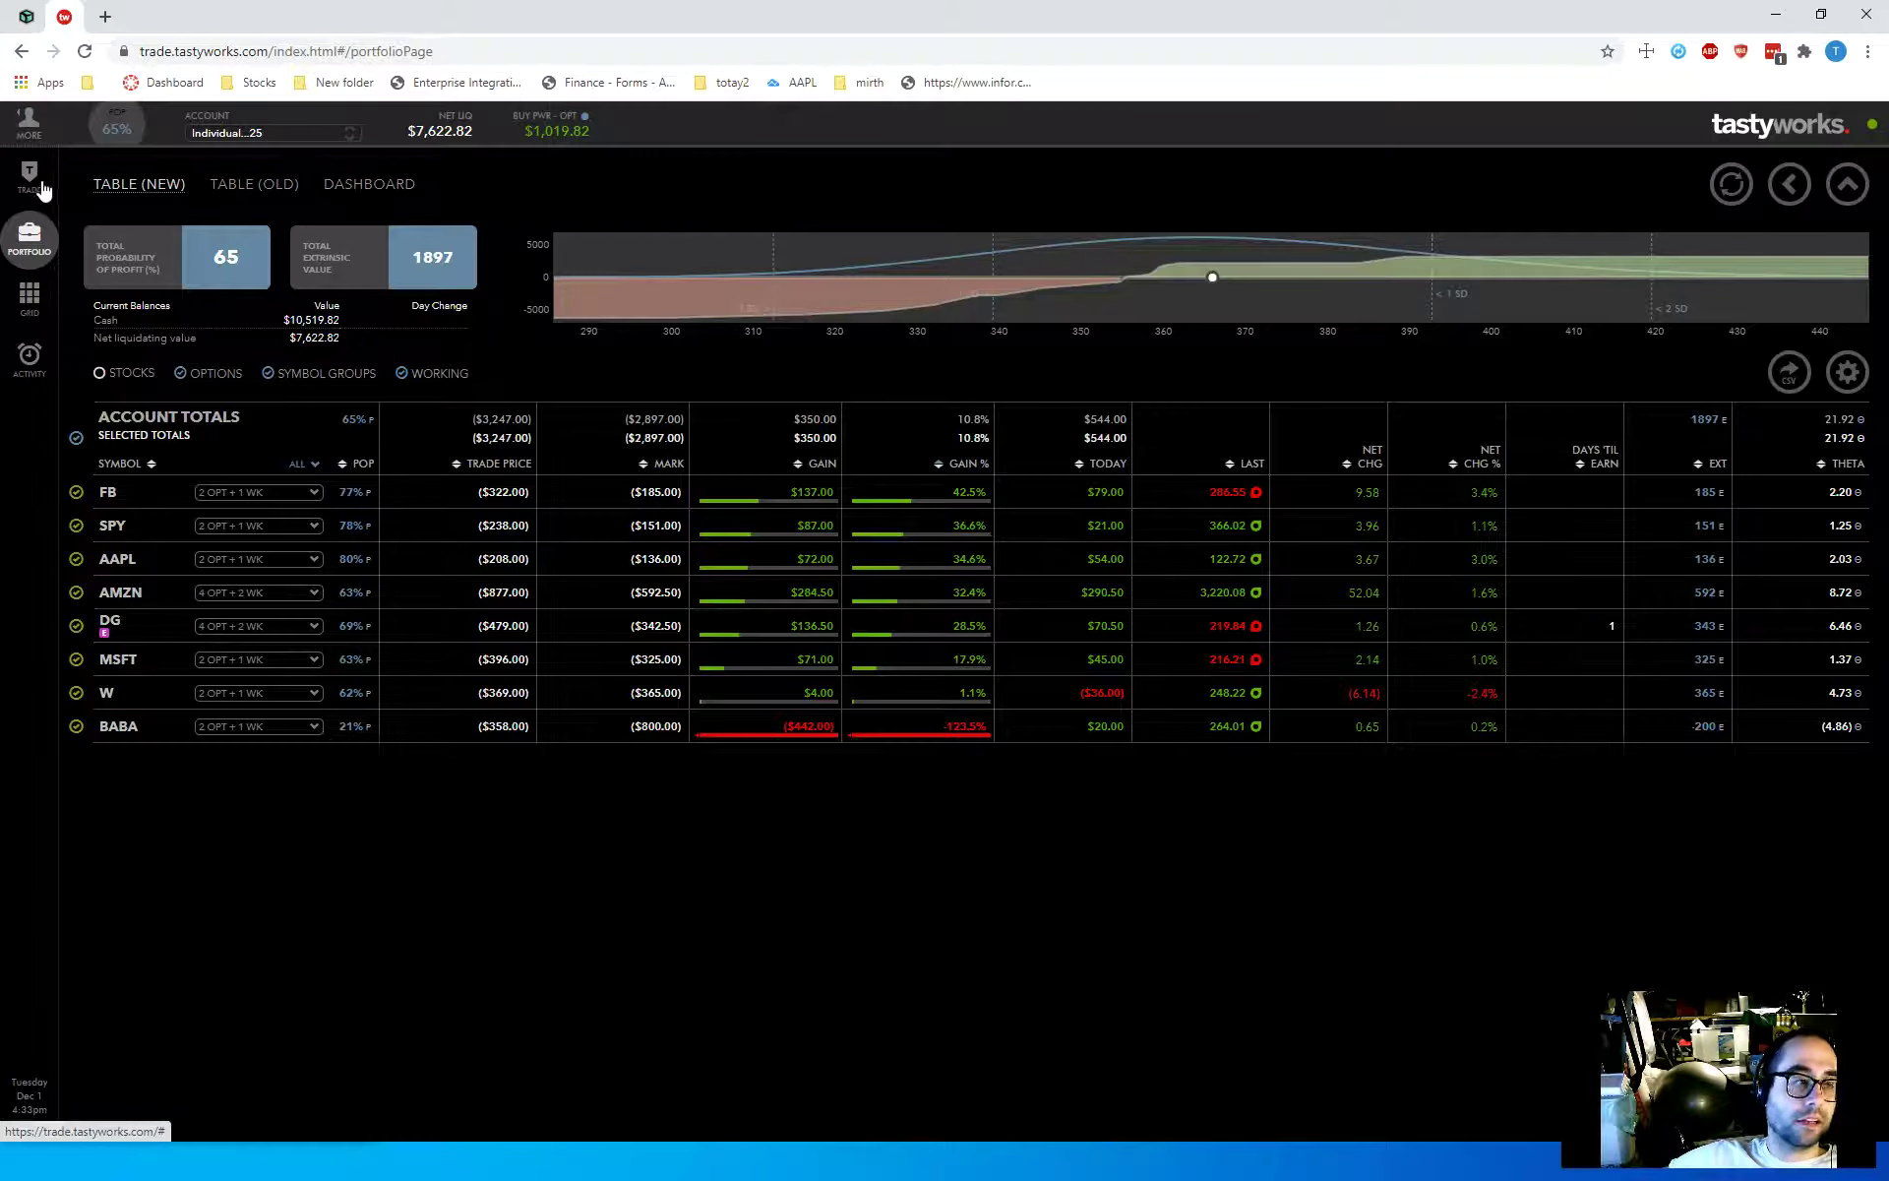
{"action": "left_click", "coordinate": [29, 177]}
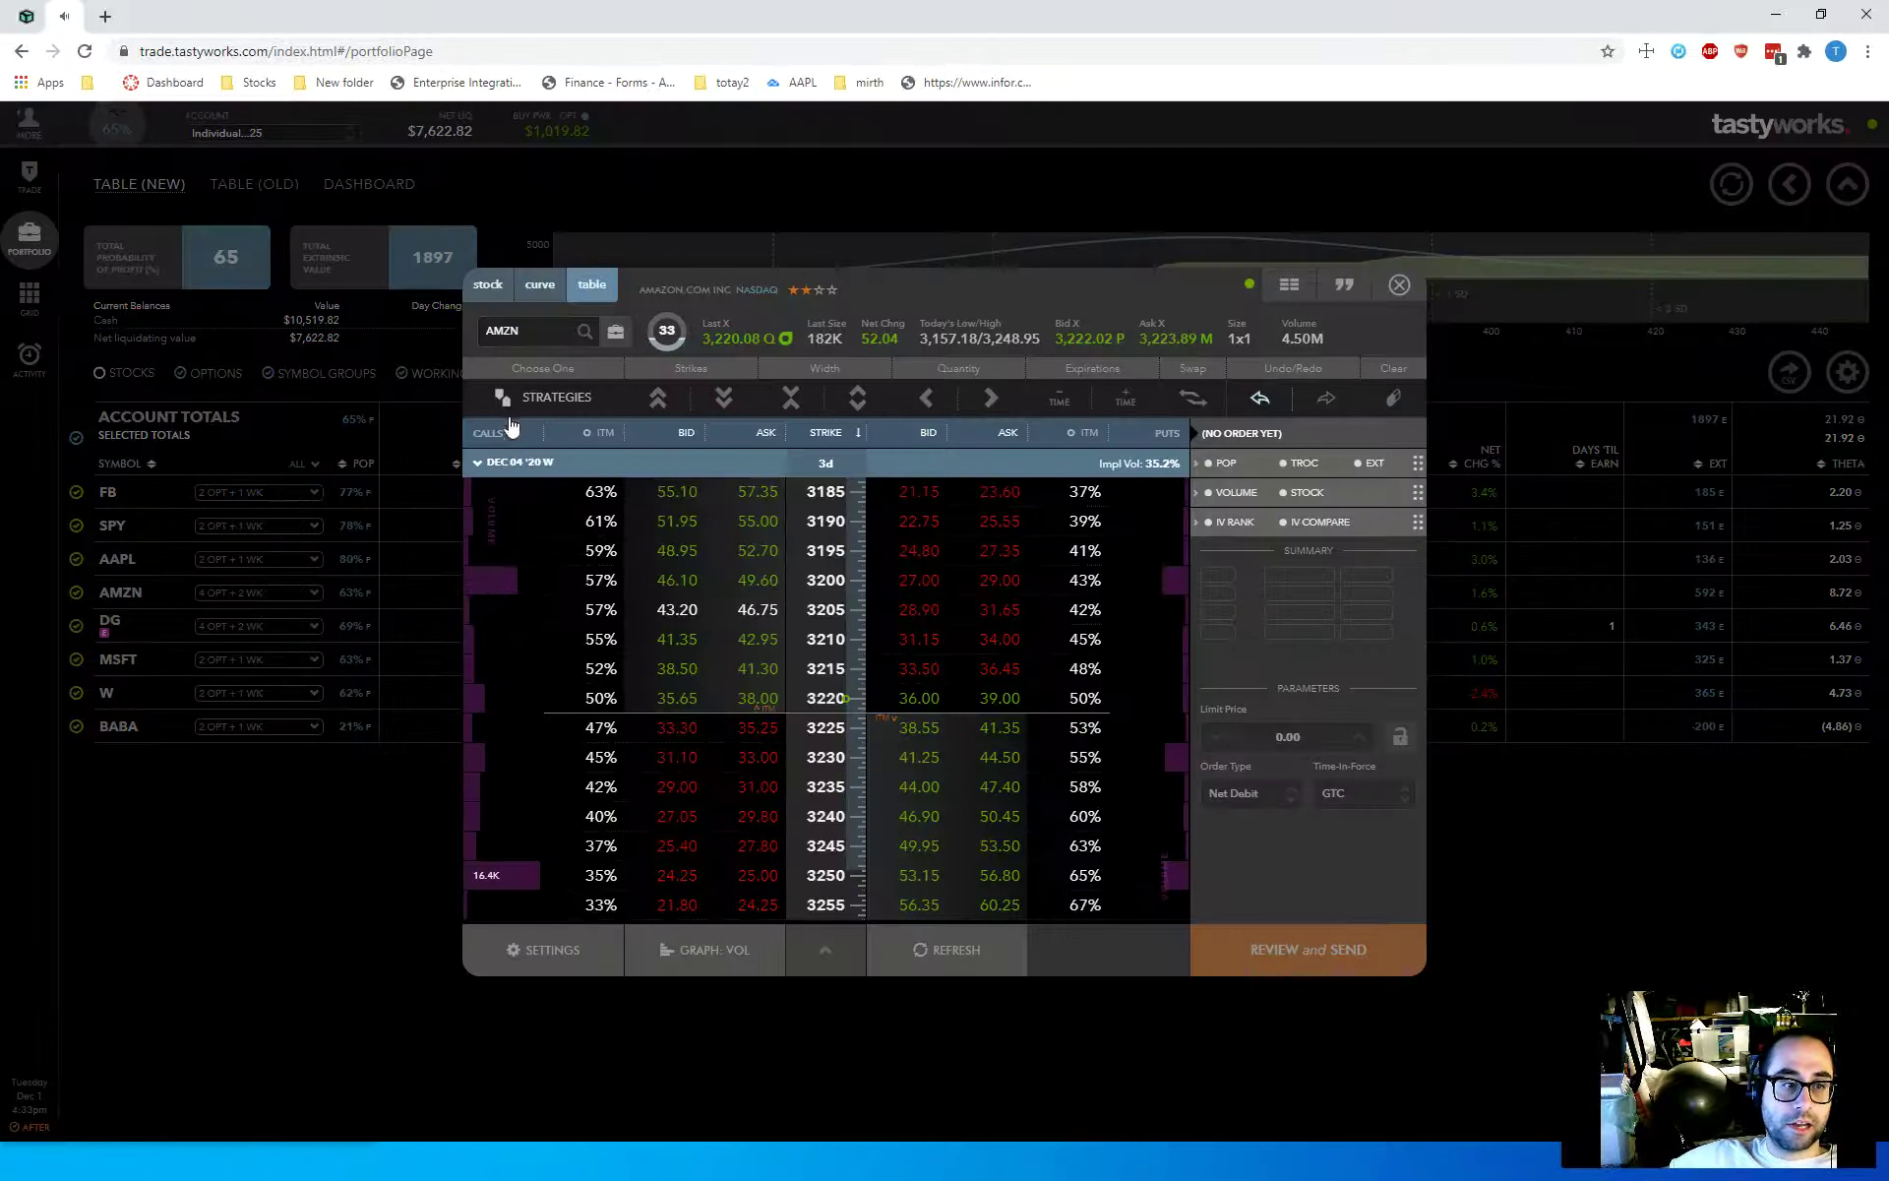
{"action": "left_click", "coordinate": [548, 399]}
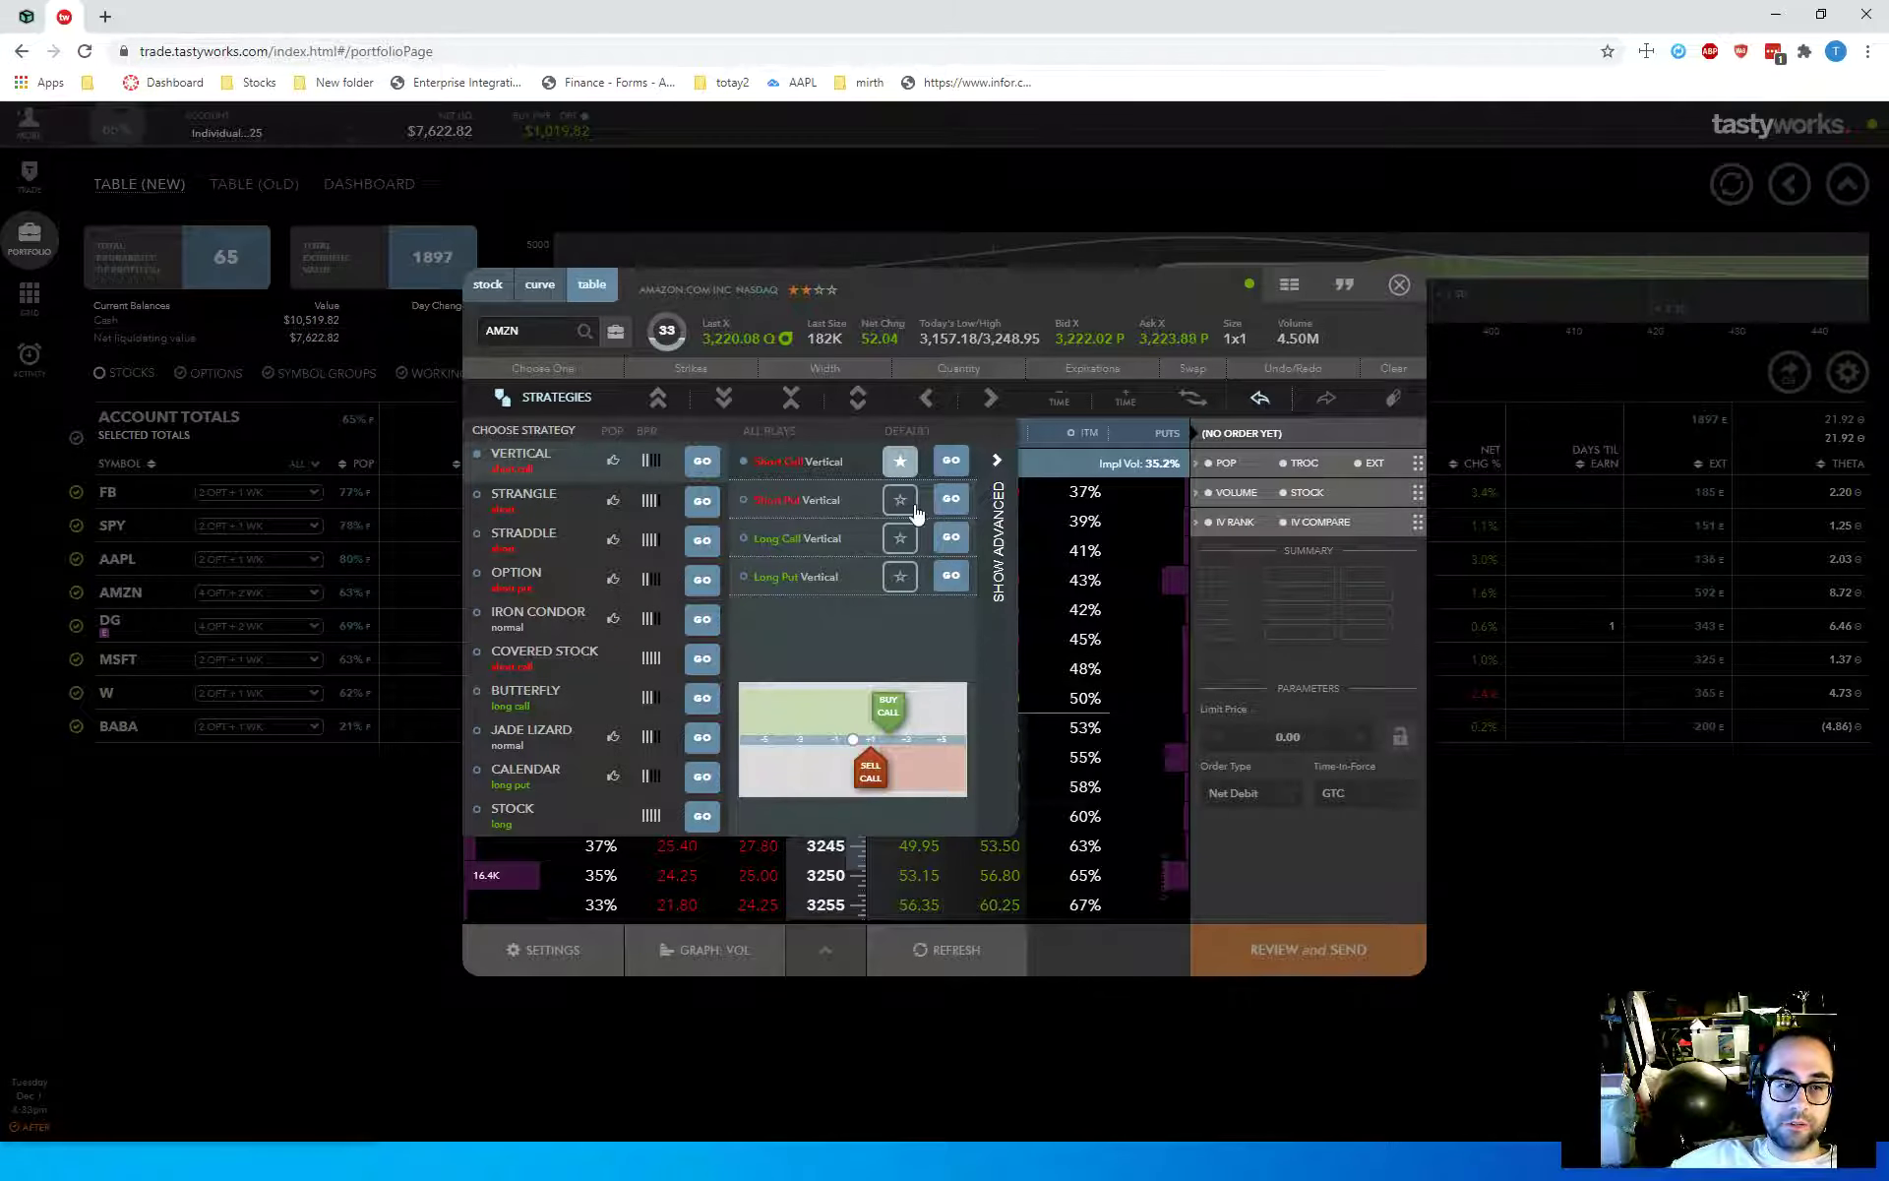
{"action": "left_click", "coordinate": [947, 502]}
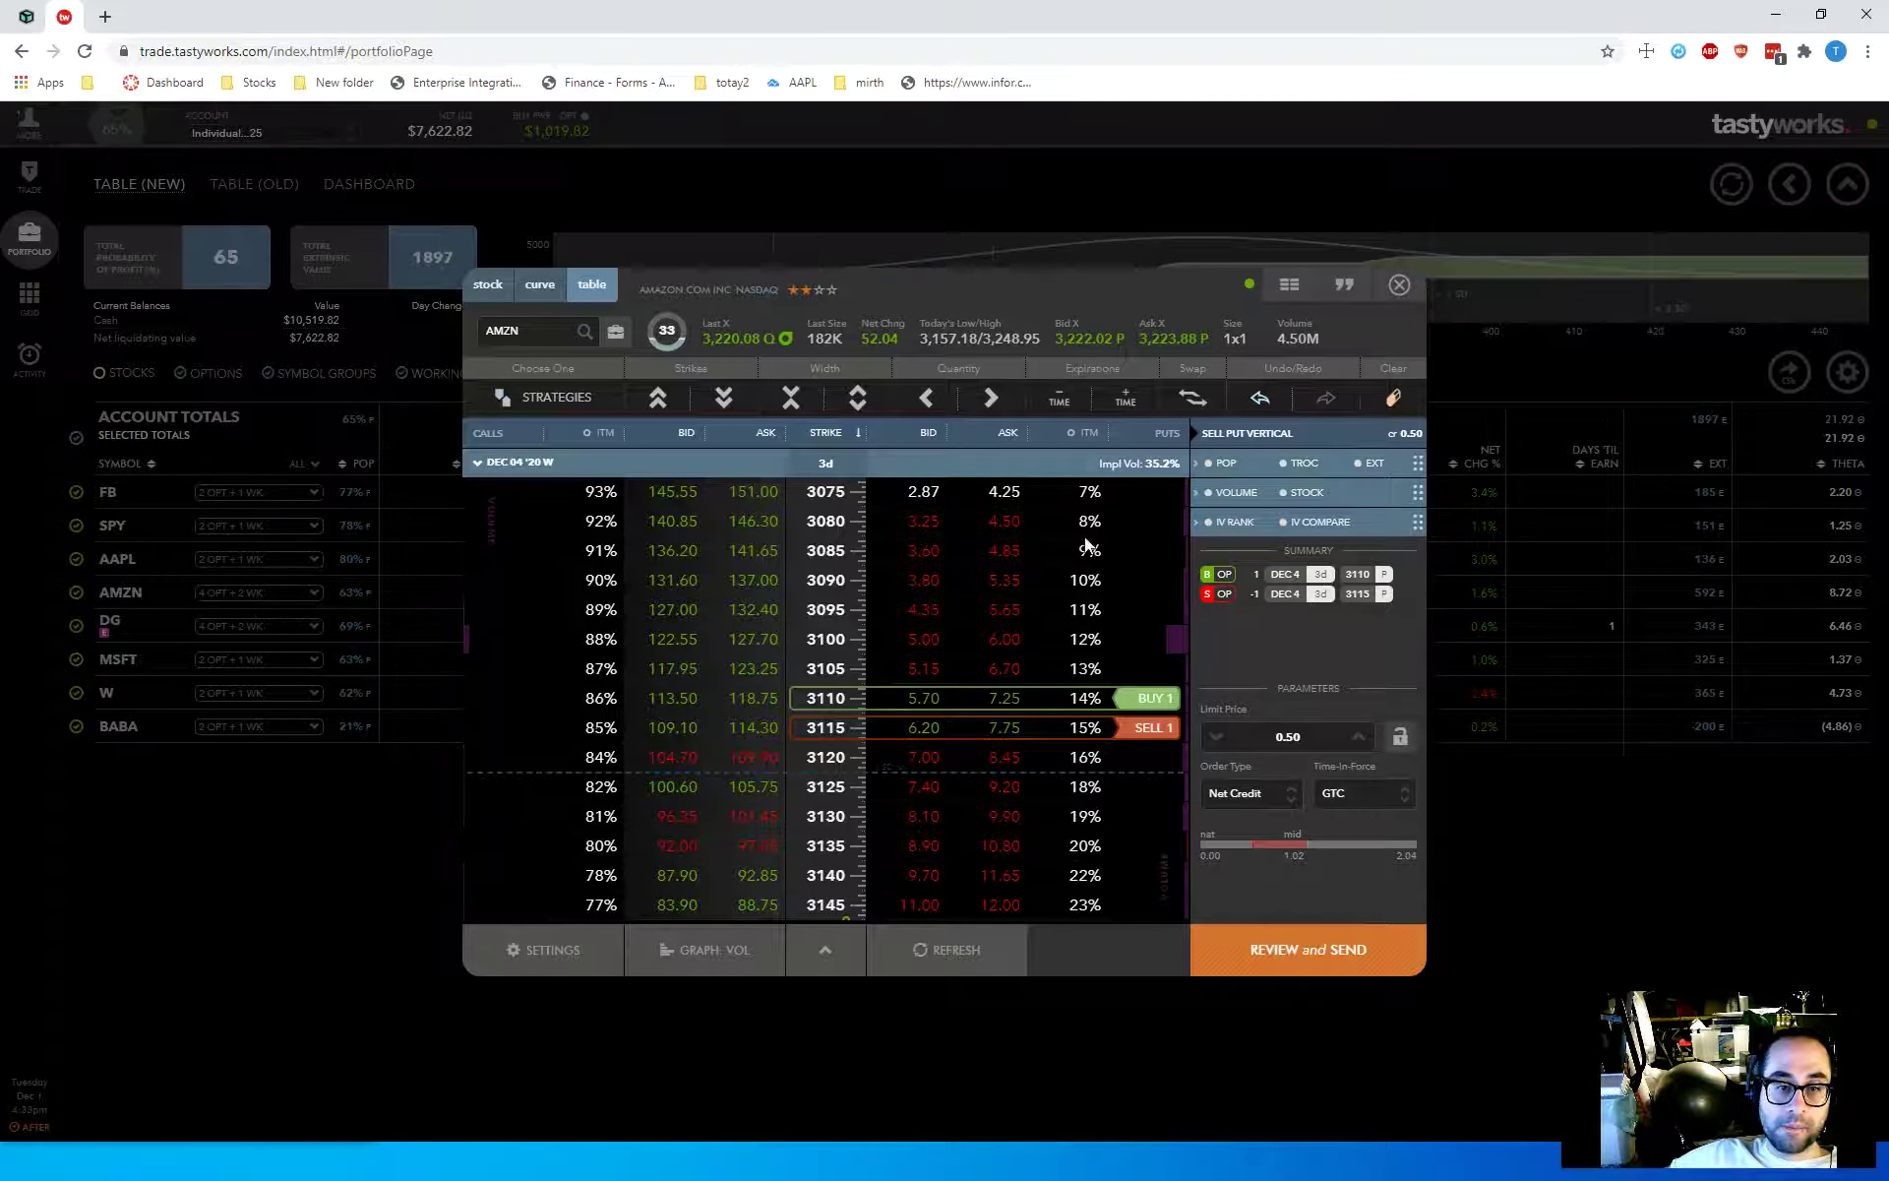
Step: Move the spread to JAN 15 '21 and shift the strikes to 3095/3110 for 5.83 credit
{"action": "left_click", "coordinate": [1131, 402]}
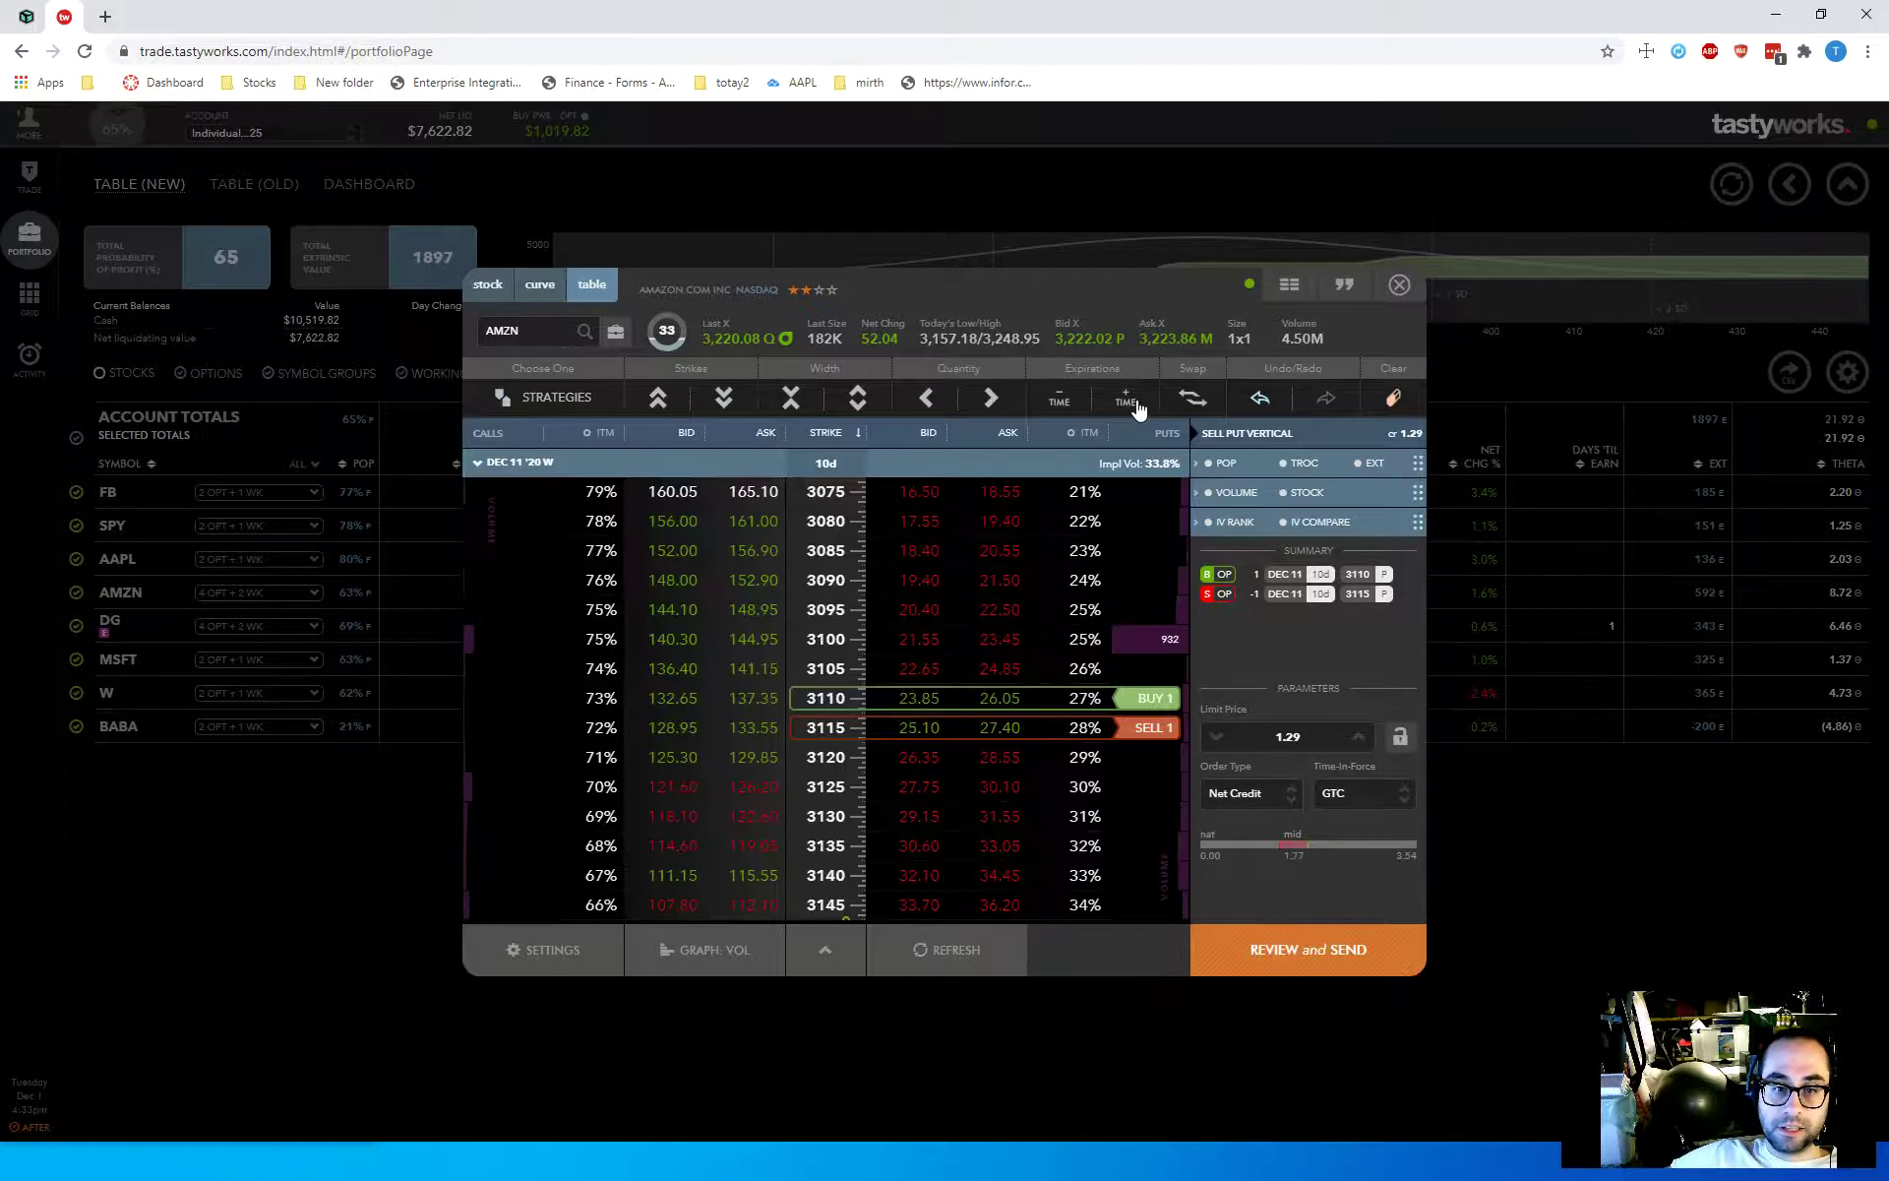
{"action": "left_click", "coordinate": [1132, 401]}
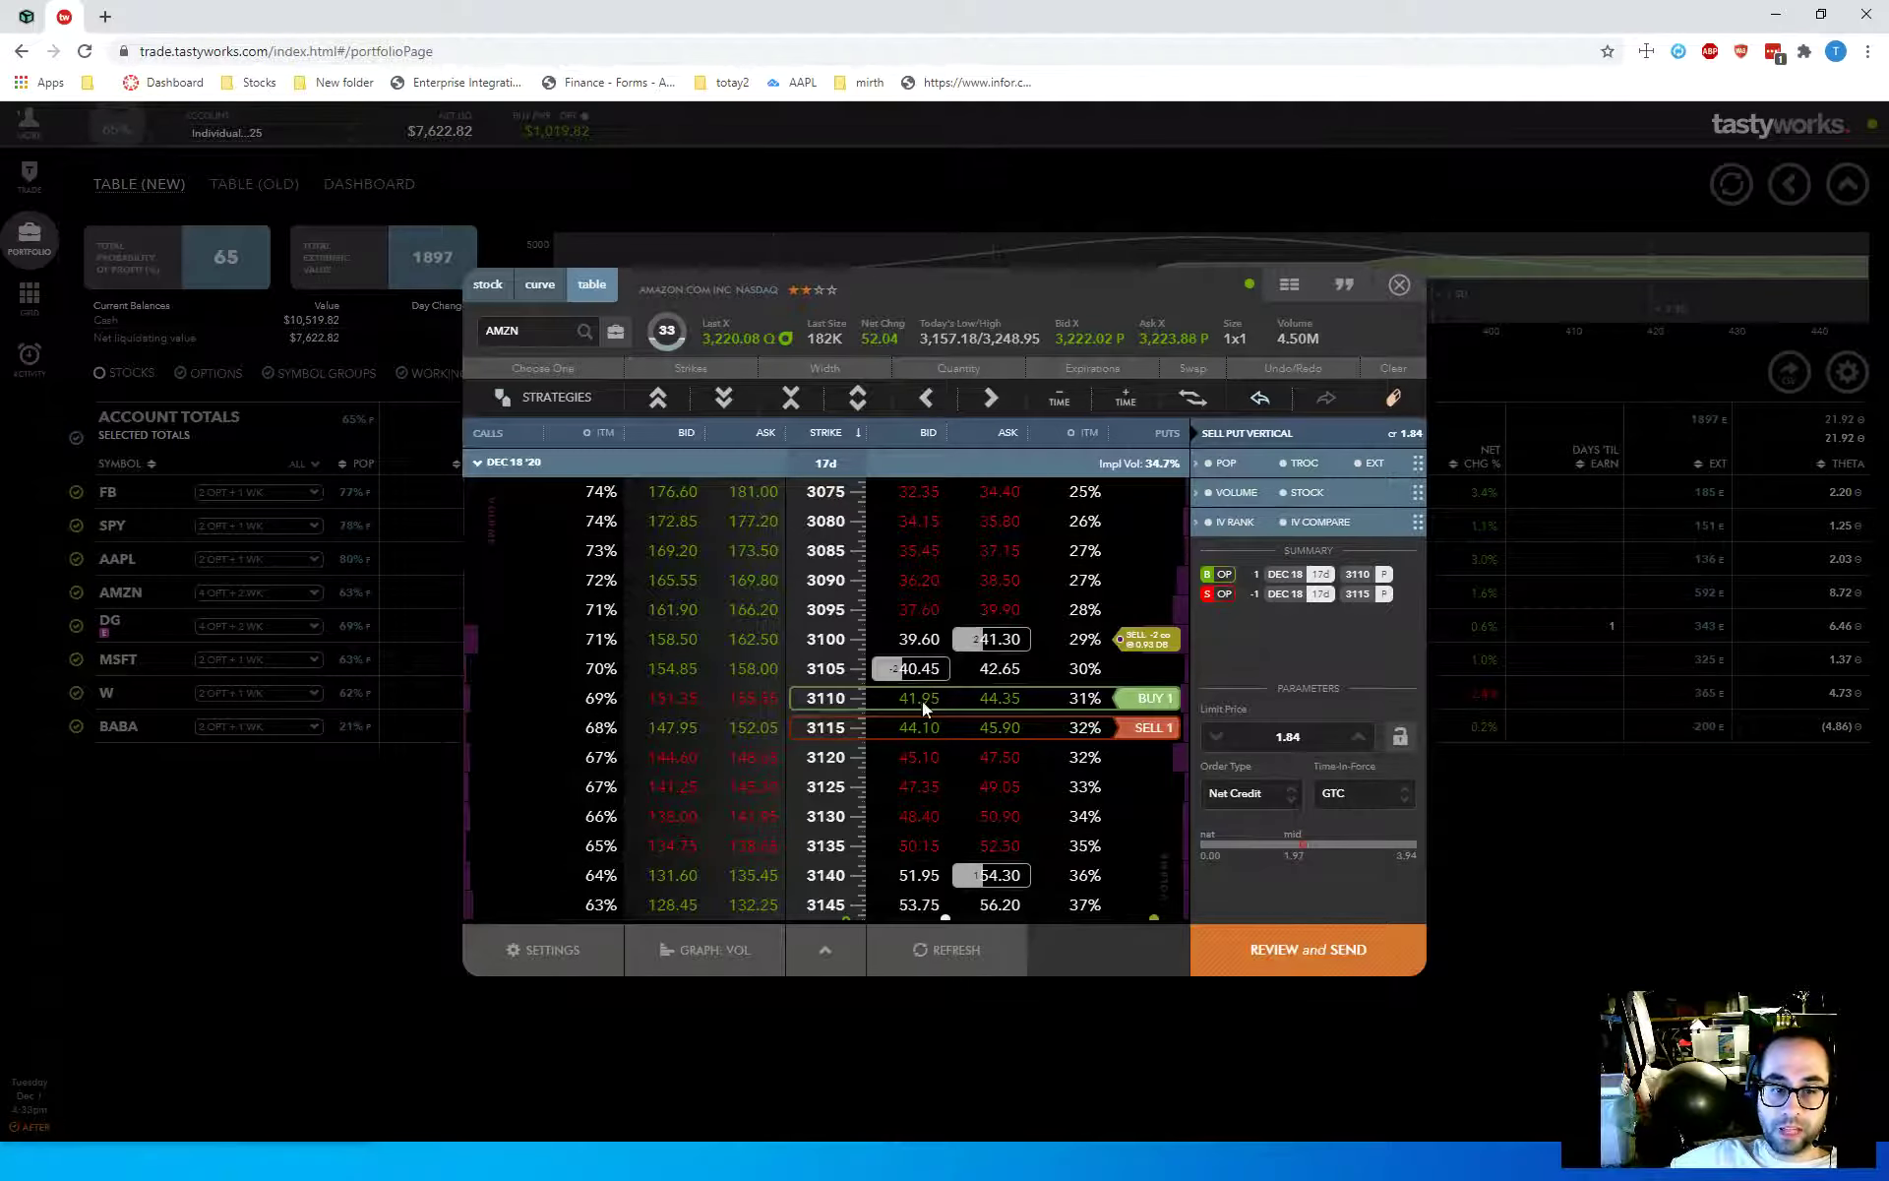
{"action": "left_click", "coordinate": [1124, 401]}
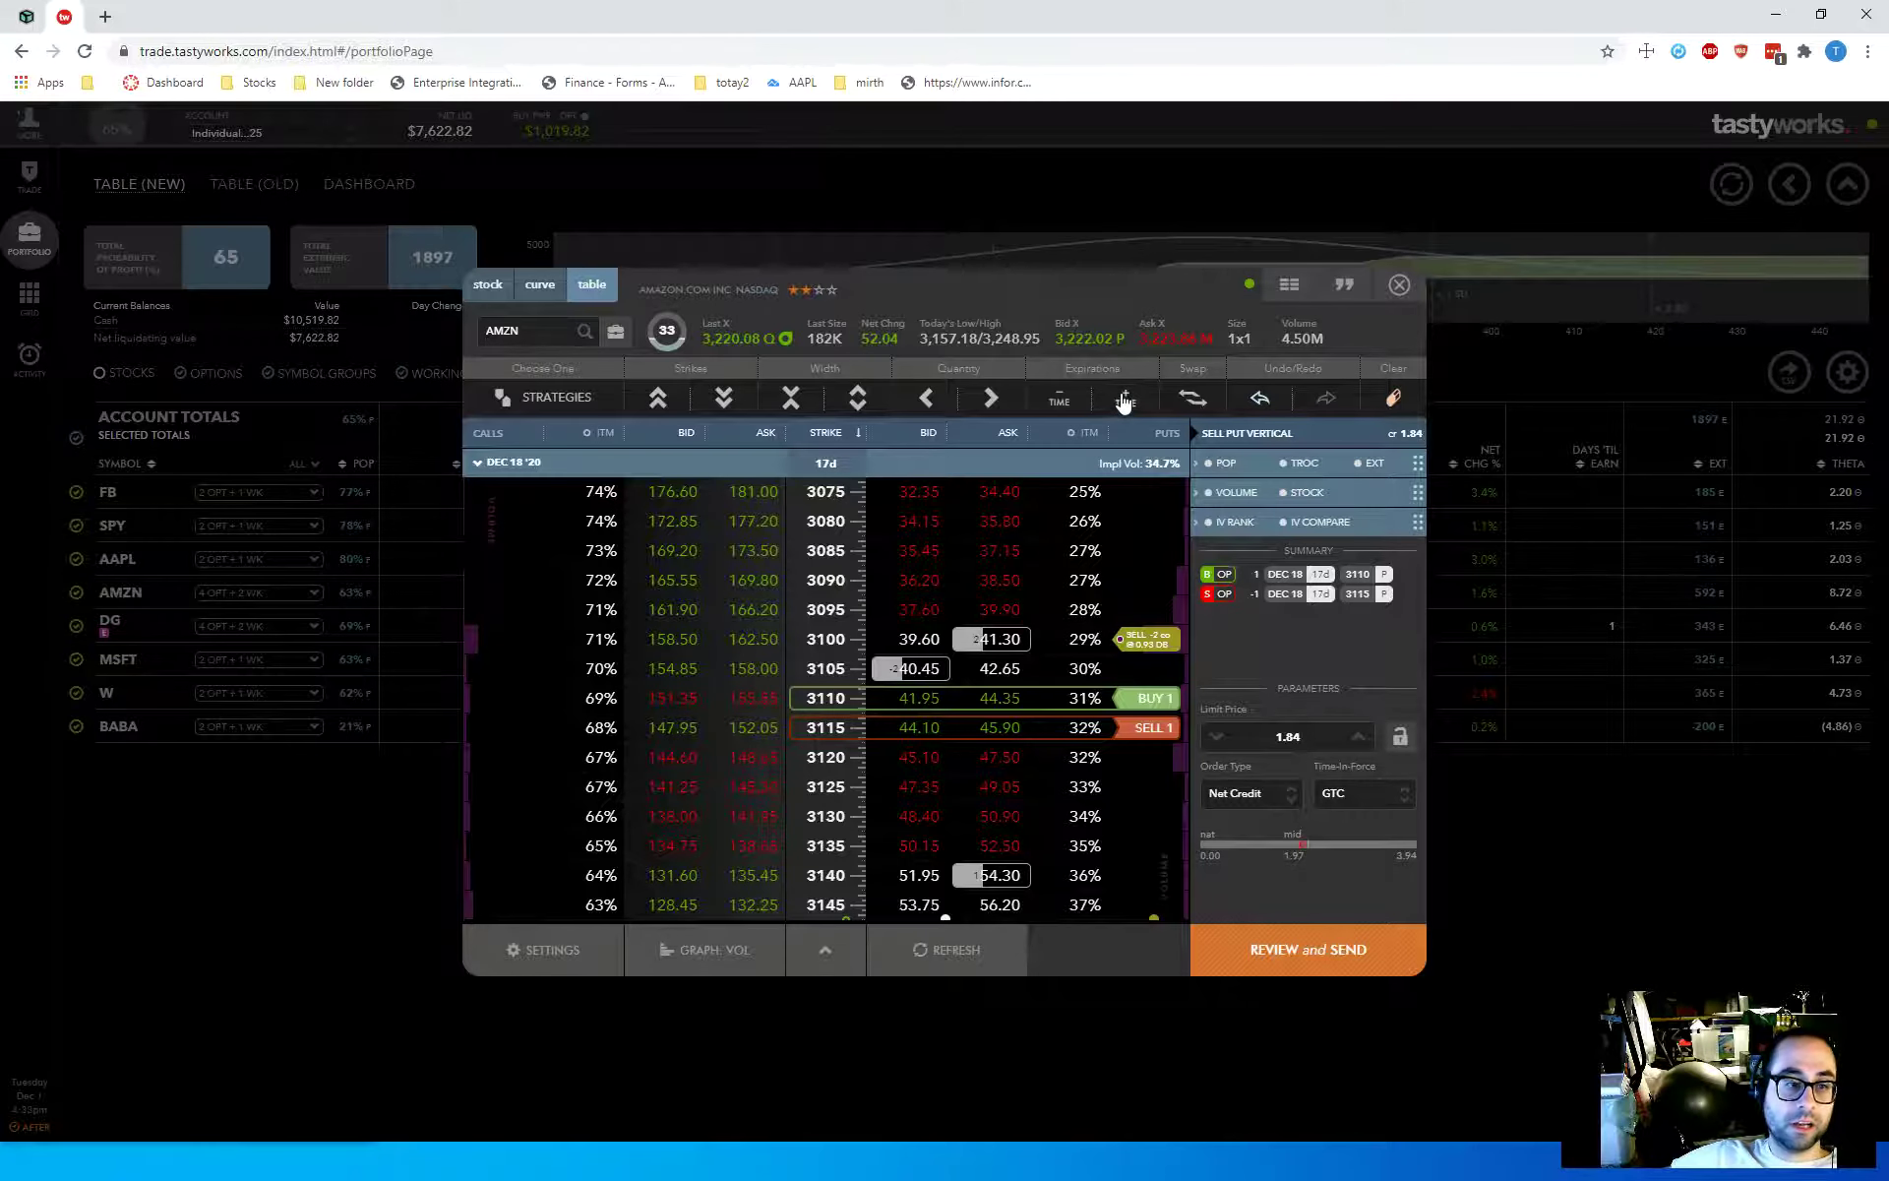
{"action": "left_click", "coordinate": [1125, 402]}
{"action": "left_click", "coordinate": [1125, 401]}
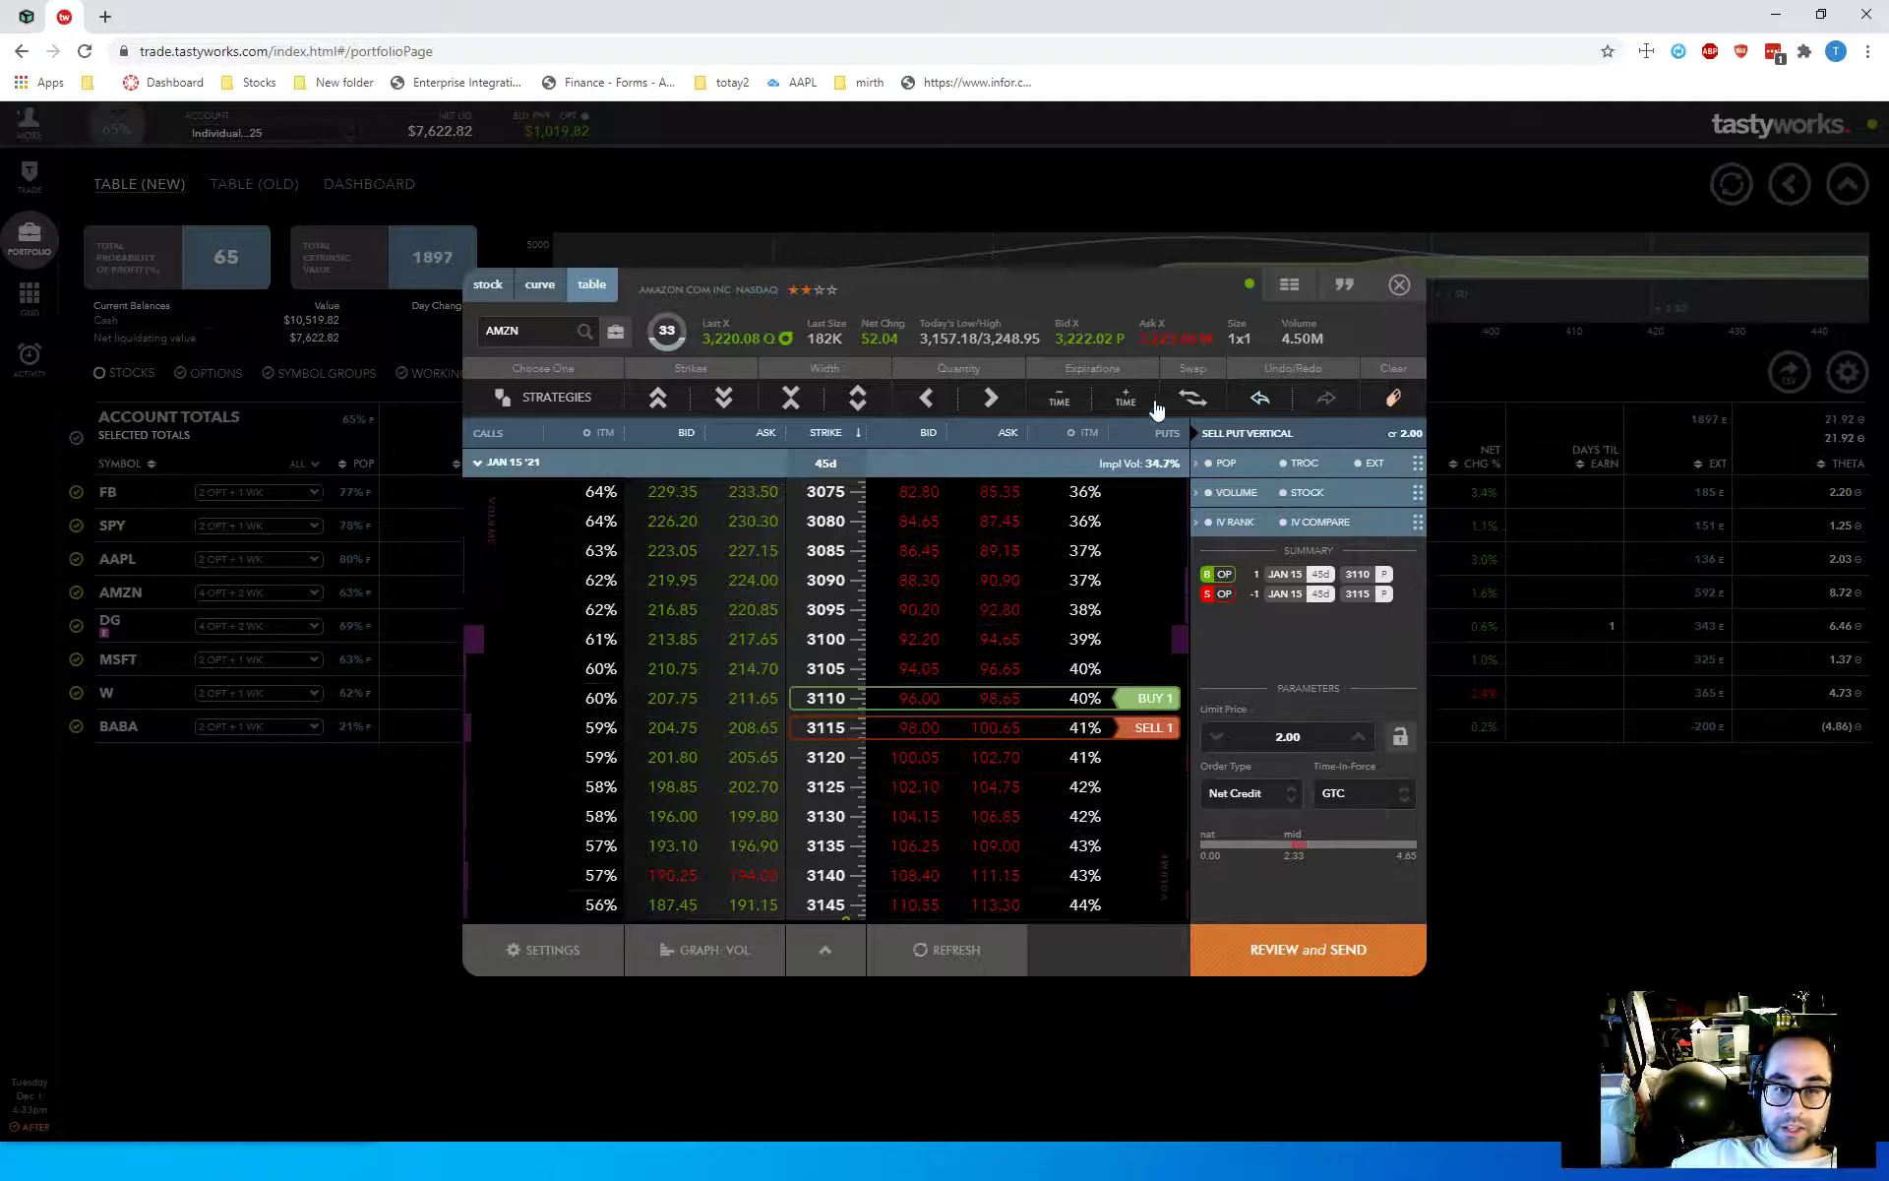
{"action": "left_click", "coordinate": [857, 398]}
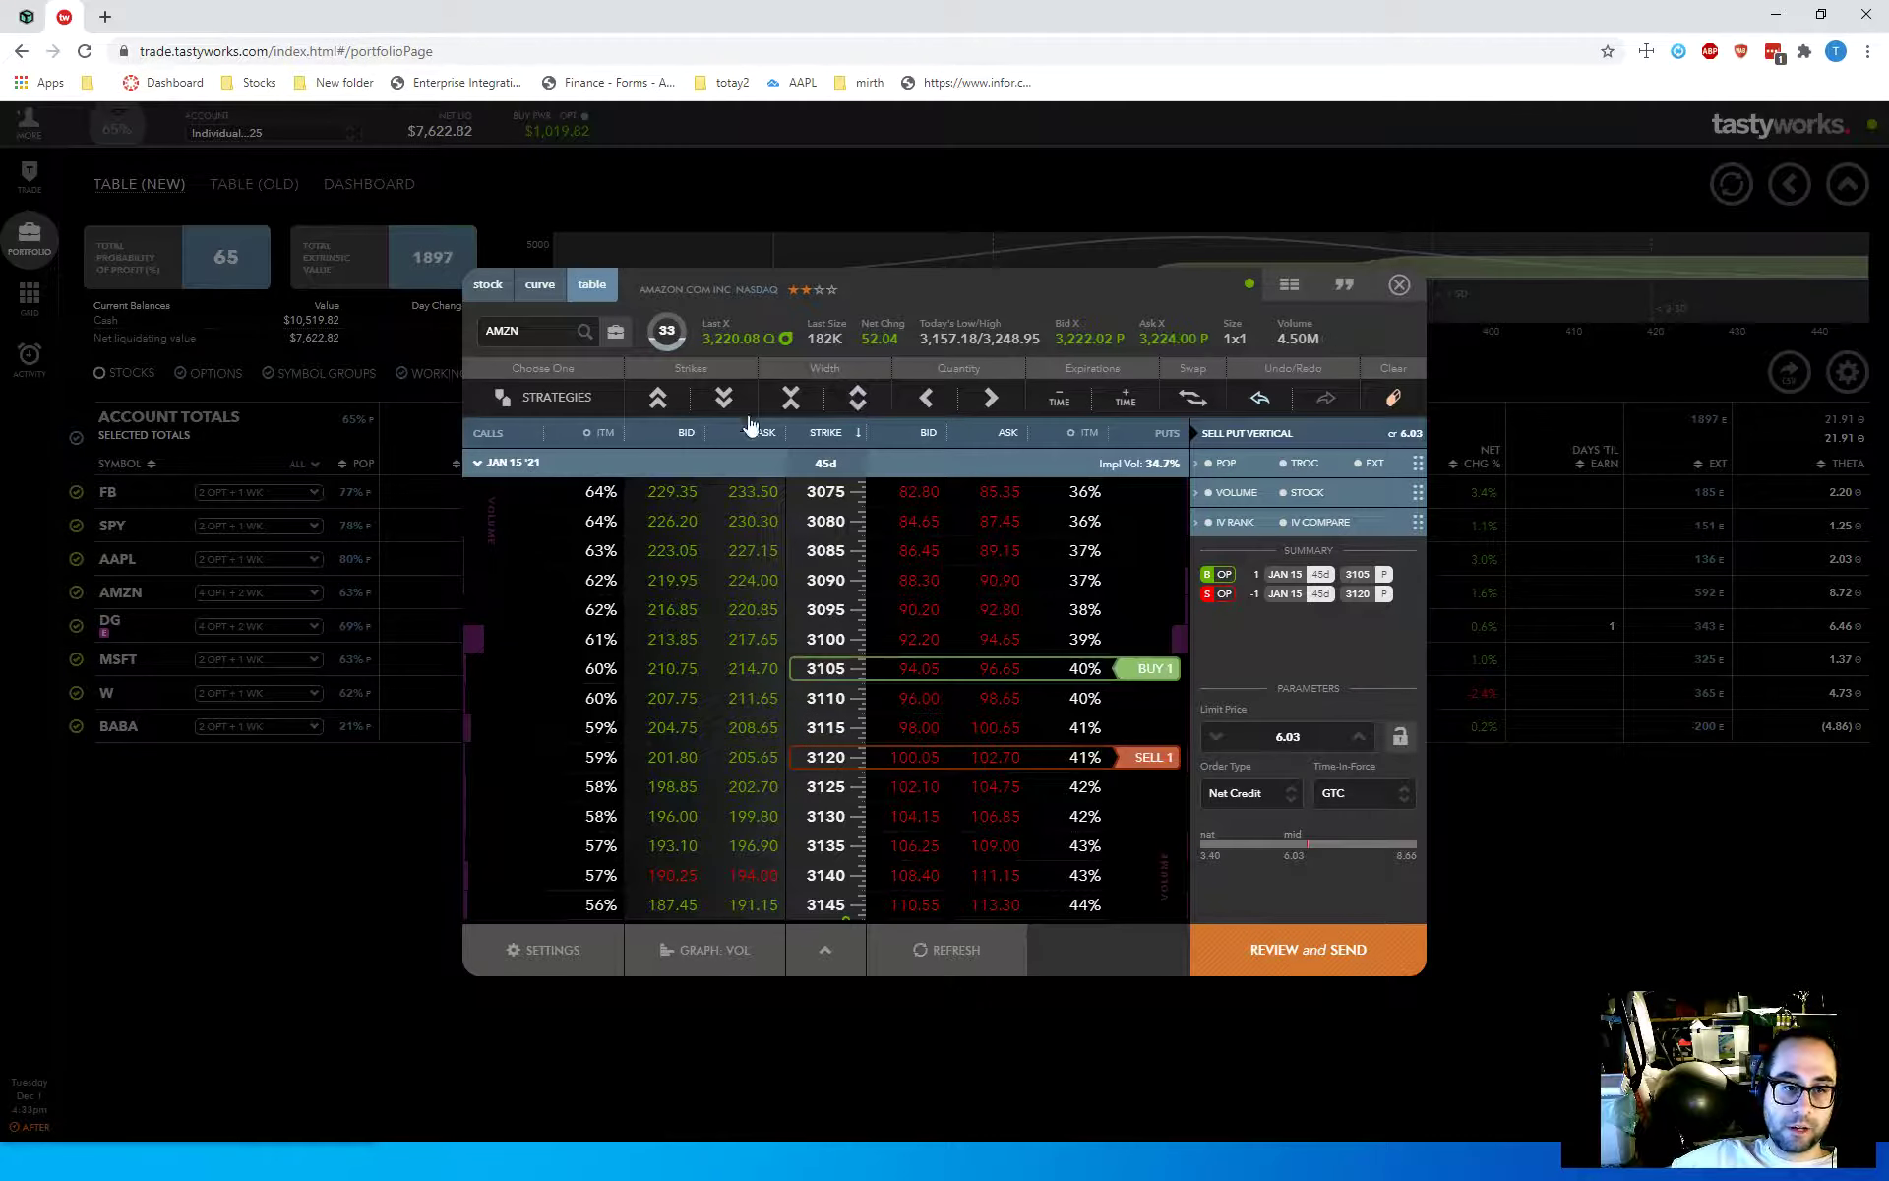
{"action": "double_click", "coordinate": [676, 399]}
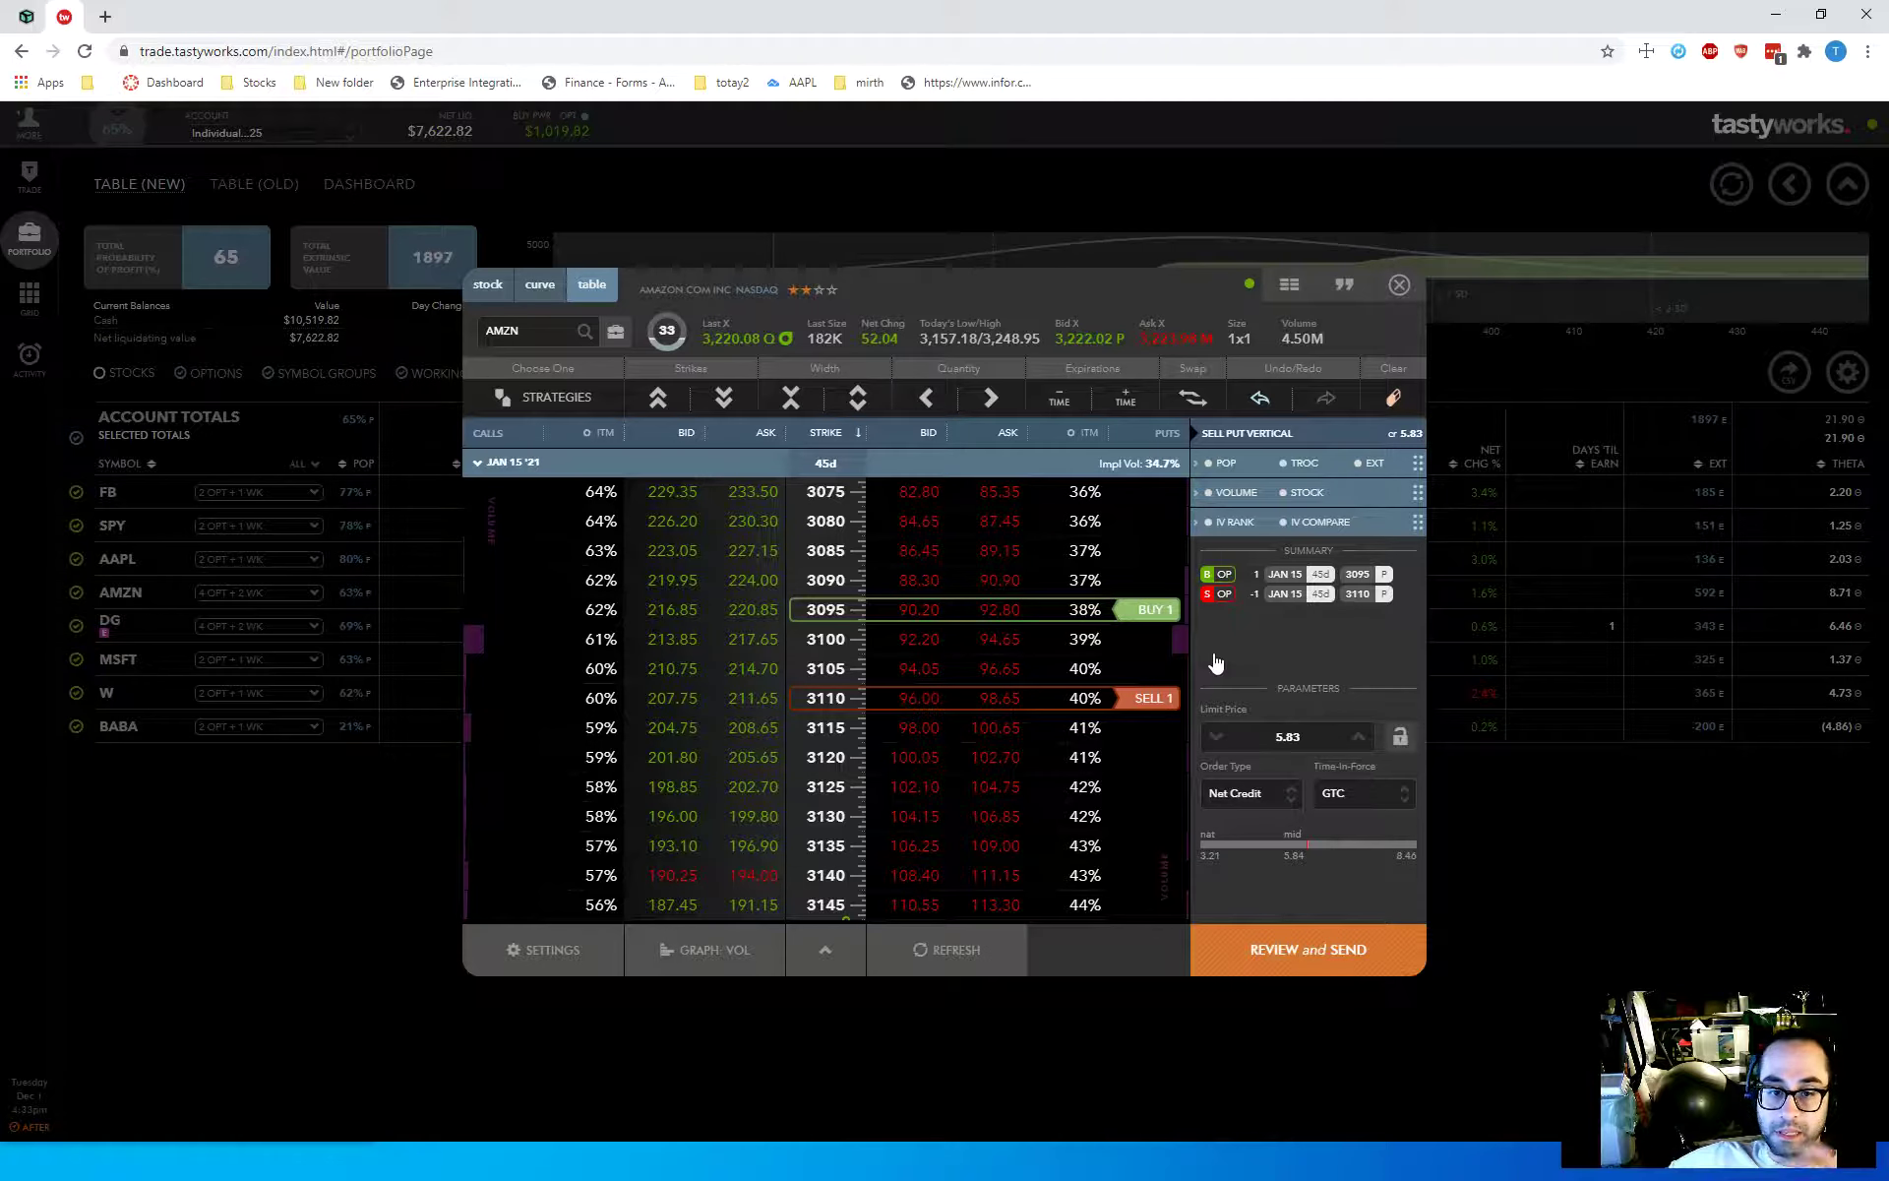
Step: Close the AMZN ticket and cancel BABA's existing pending closing order
{"action": "left_click", "coordinate": [1399, 284]}
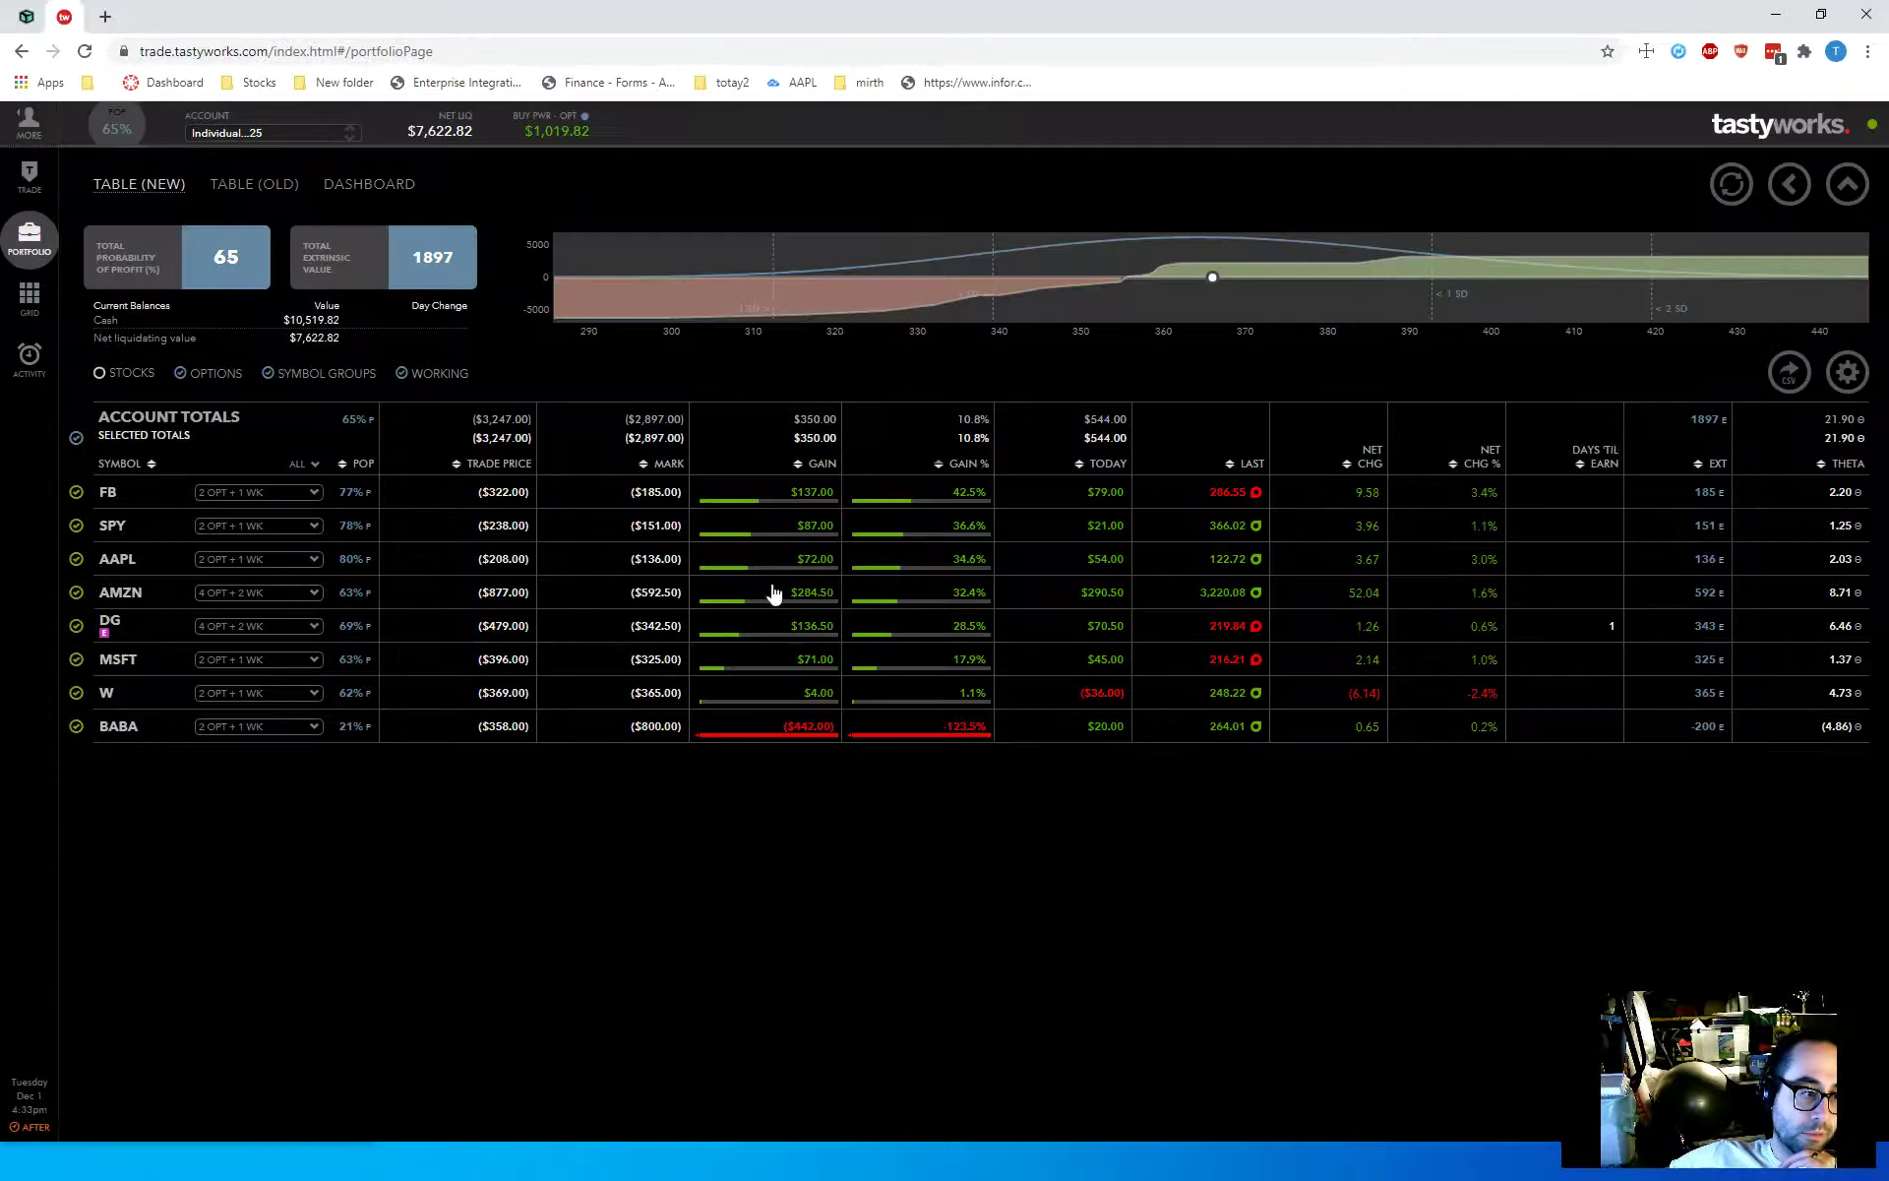
{"action": "left_click", "coordinate": [261, 728]}
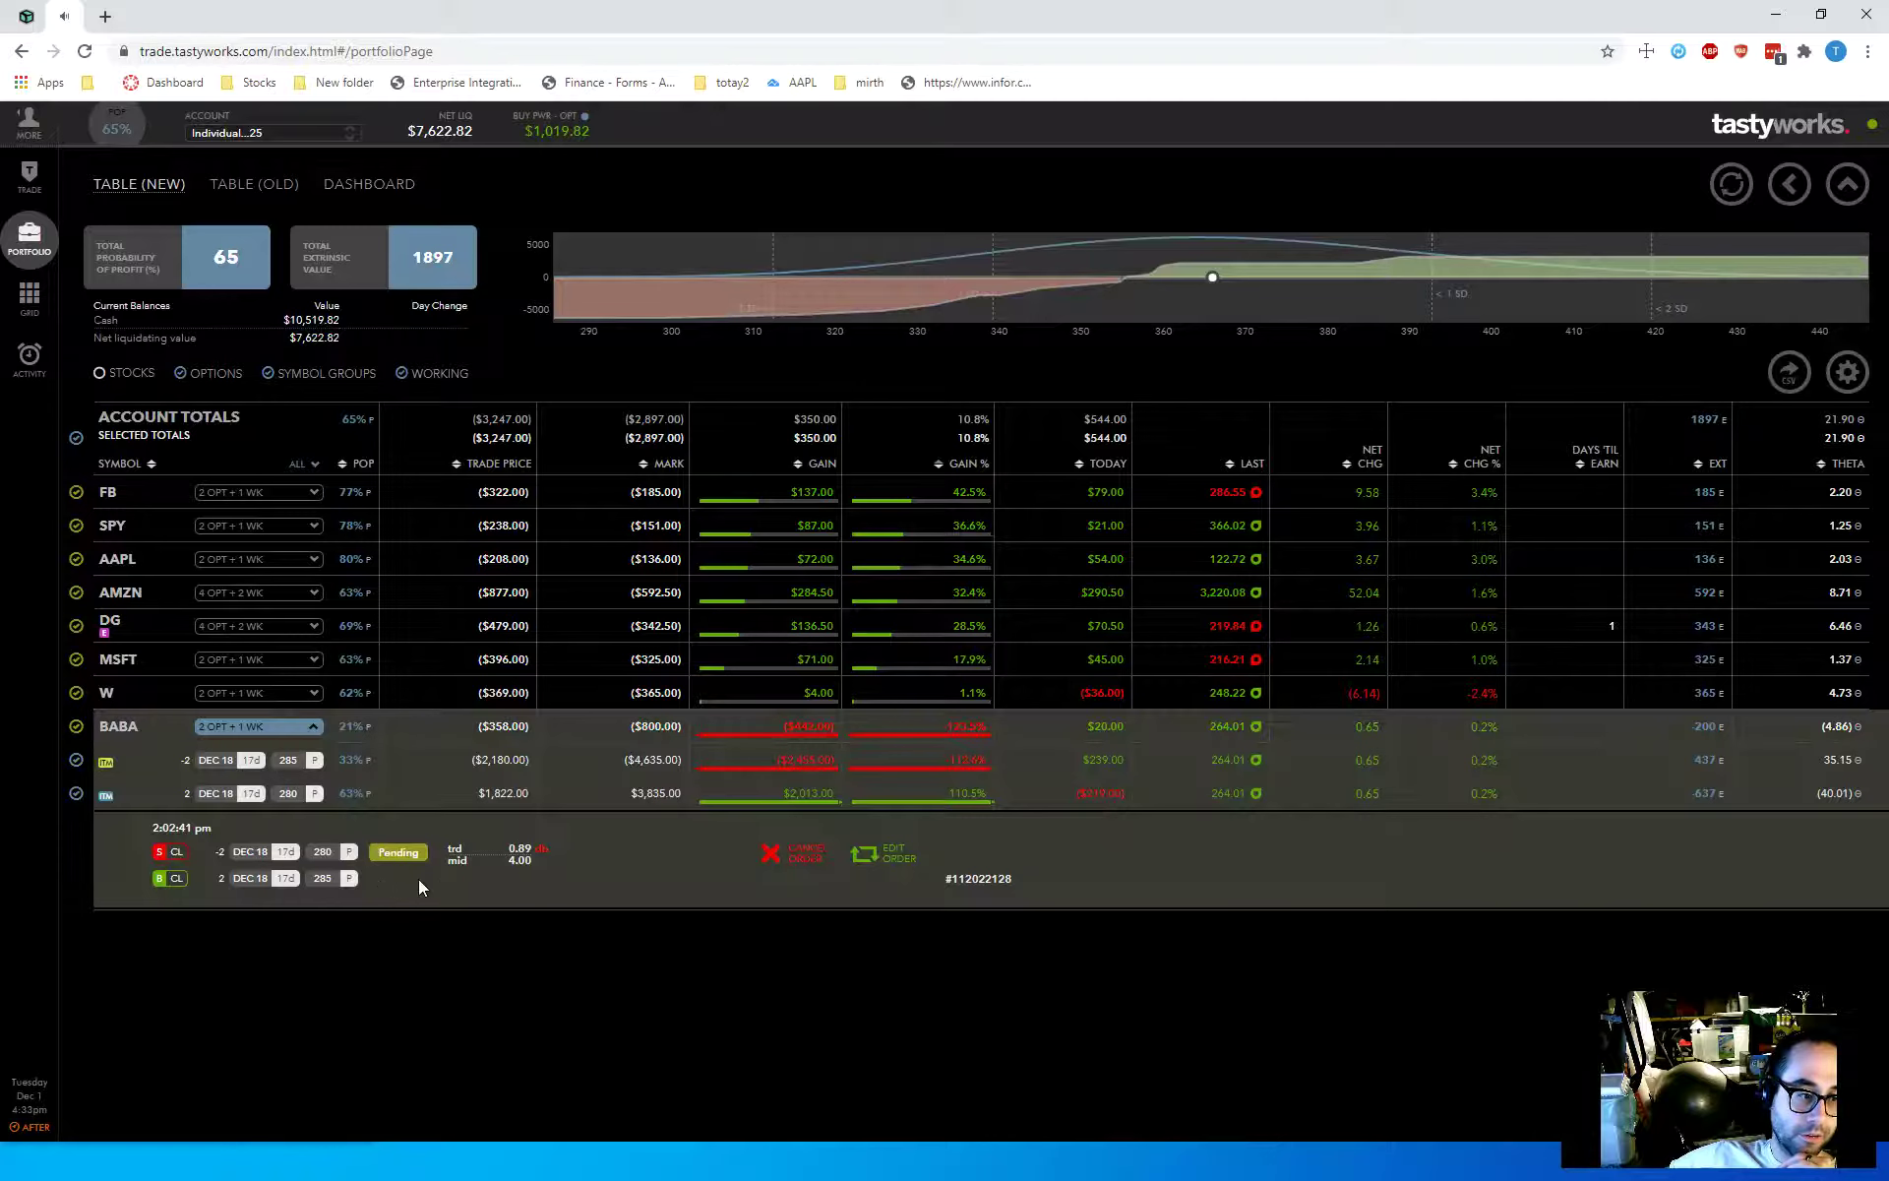
{"action": "left_click", "coordinate": [799, 854]}
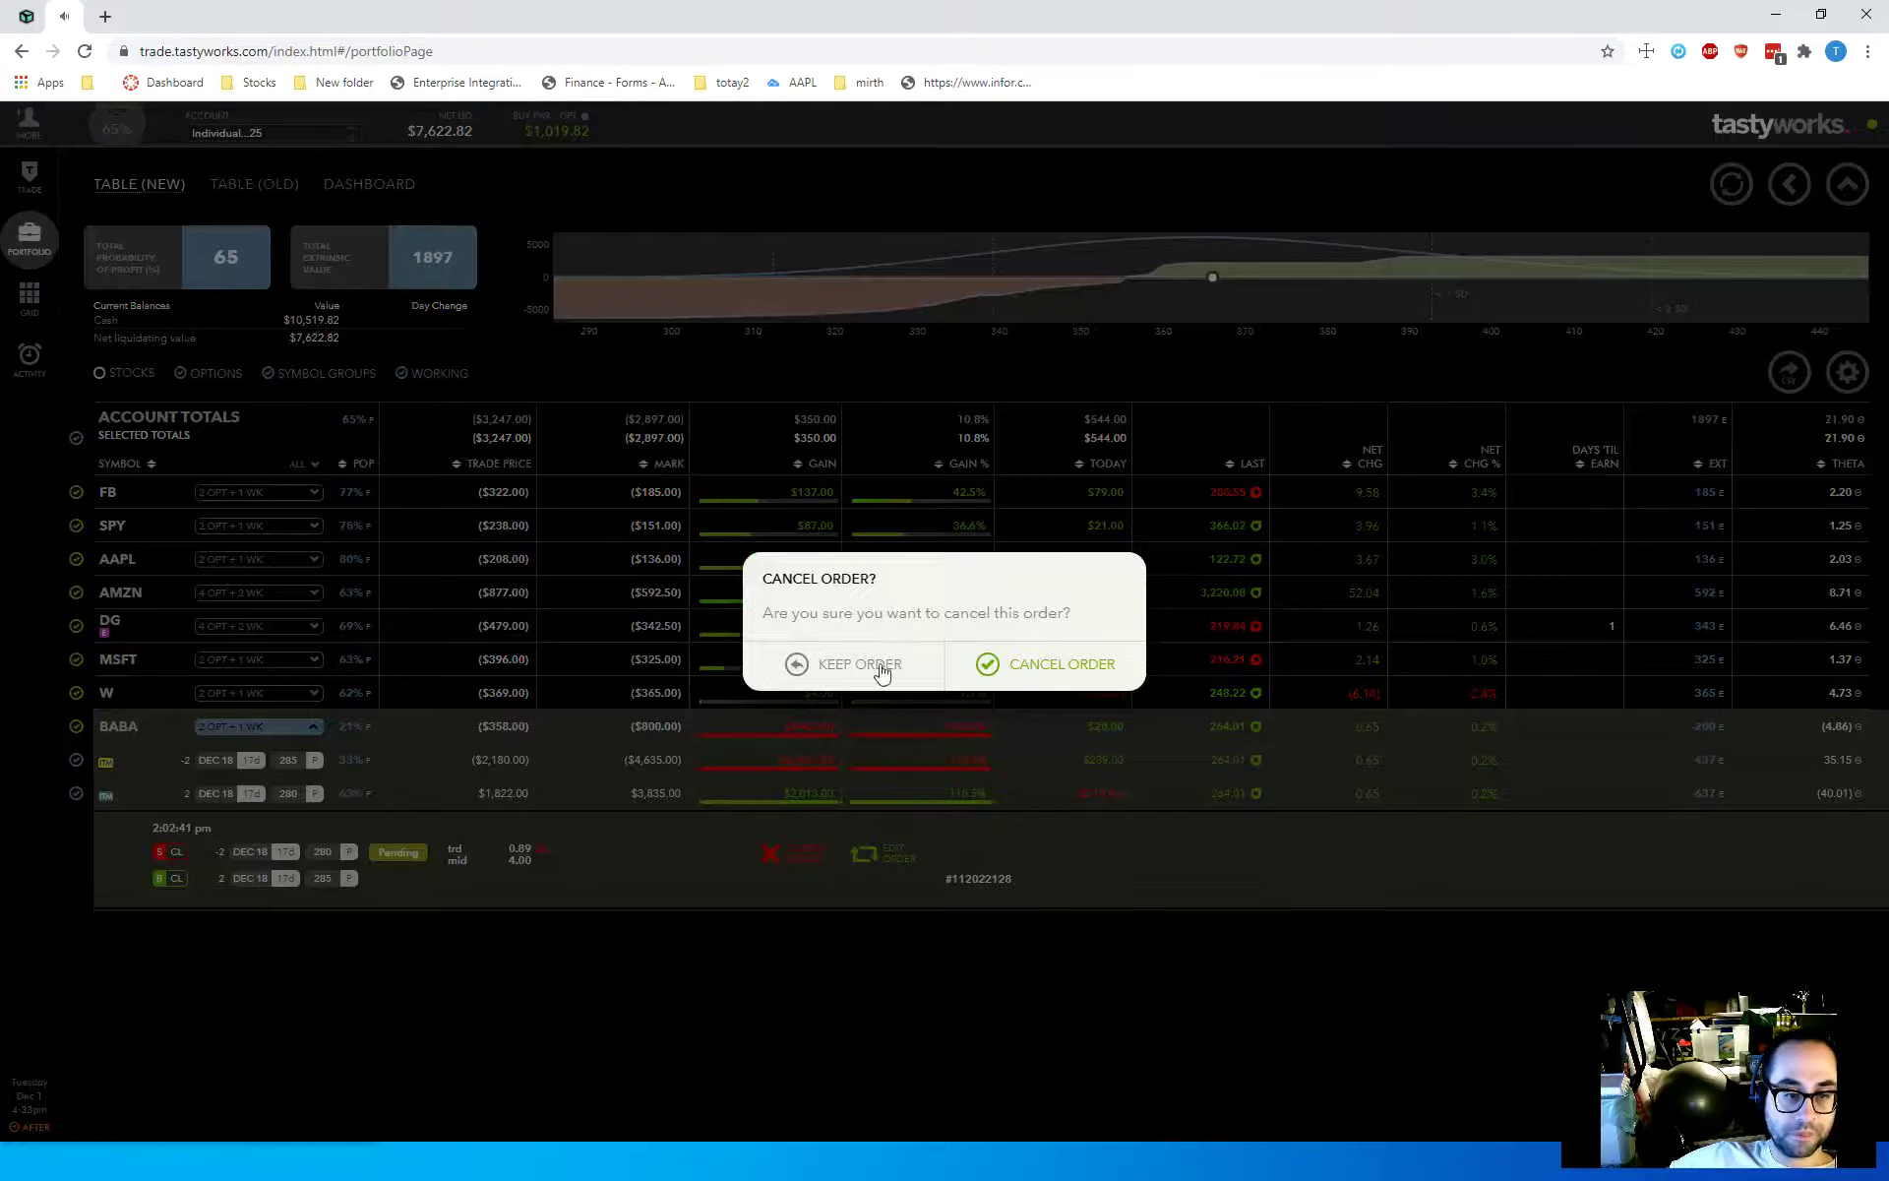
{"action": "left_click", "coordinate": [1048, 663]}
Step: Send a closing order for both BABA put legs at 50% profit
{"action": "left_click", "coordinate": [288, 772]}
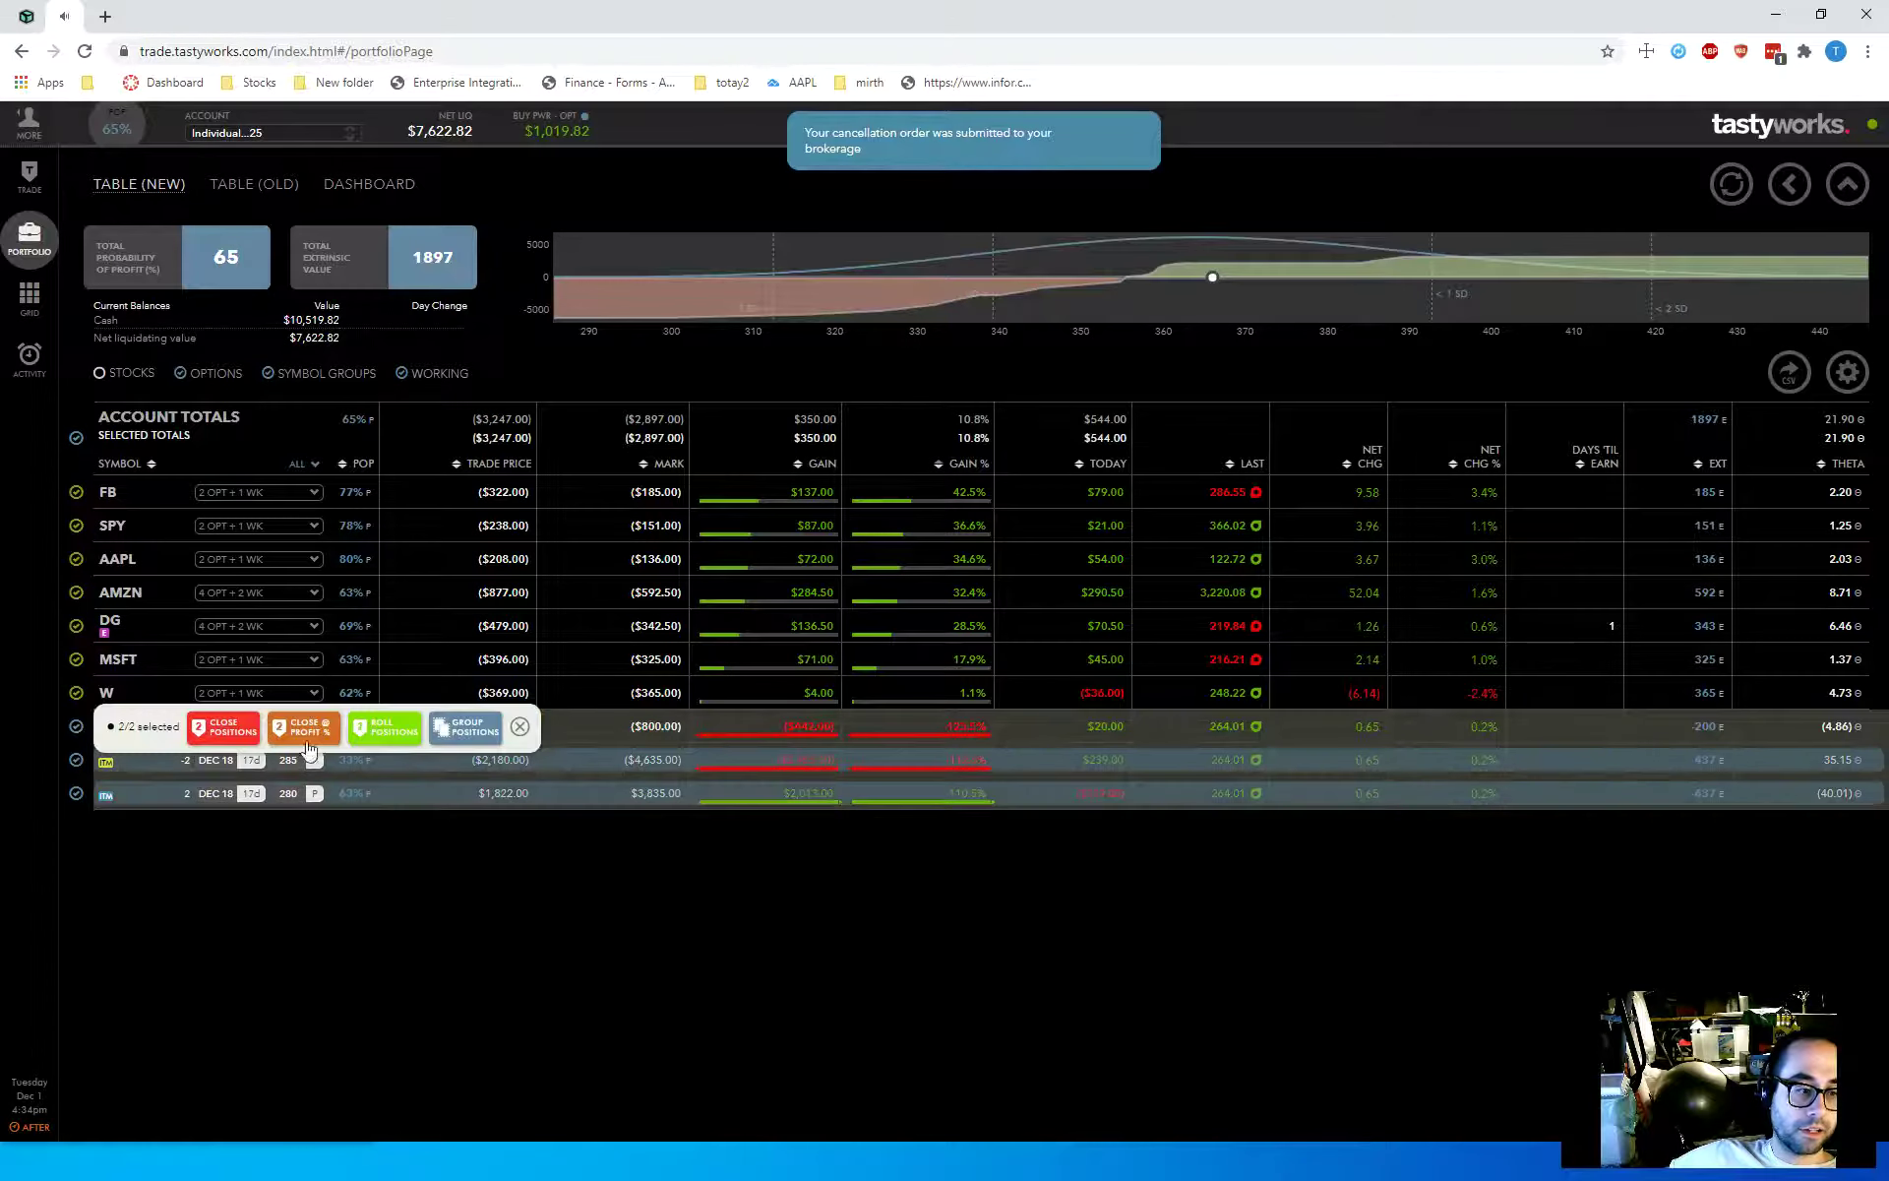
{"action": "left_click", "coordinate": [306, 740]}
{"action": "left_click", "coordinate": [331, 825]}
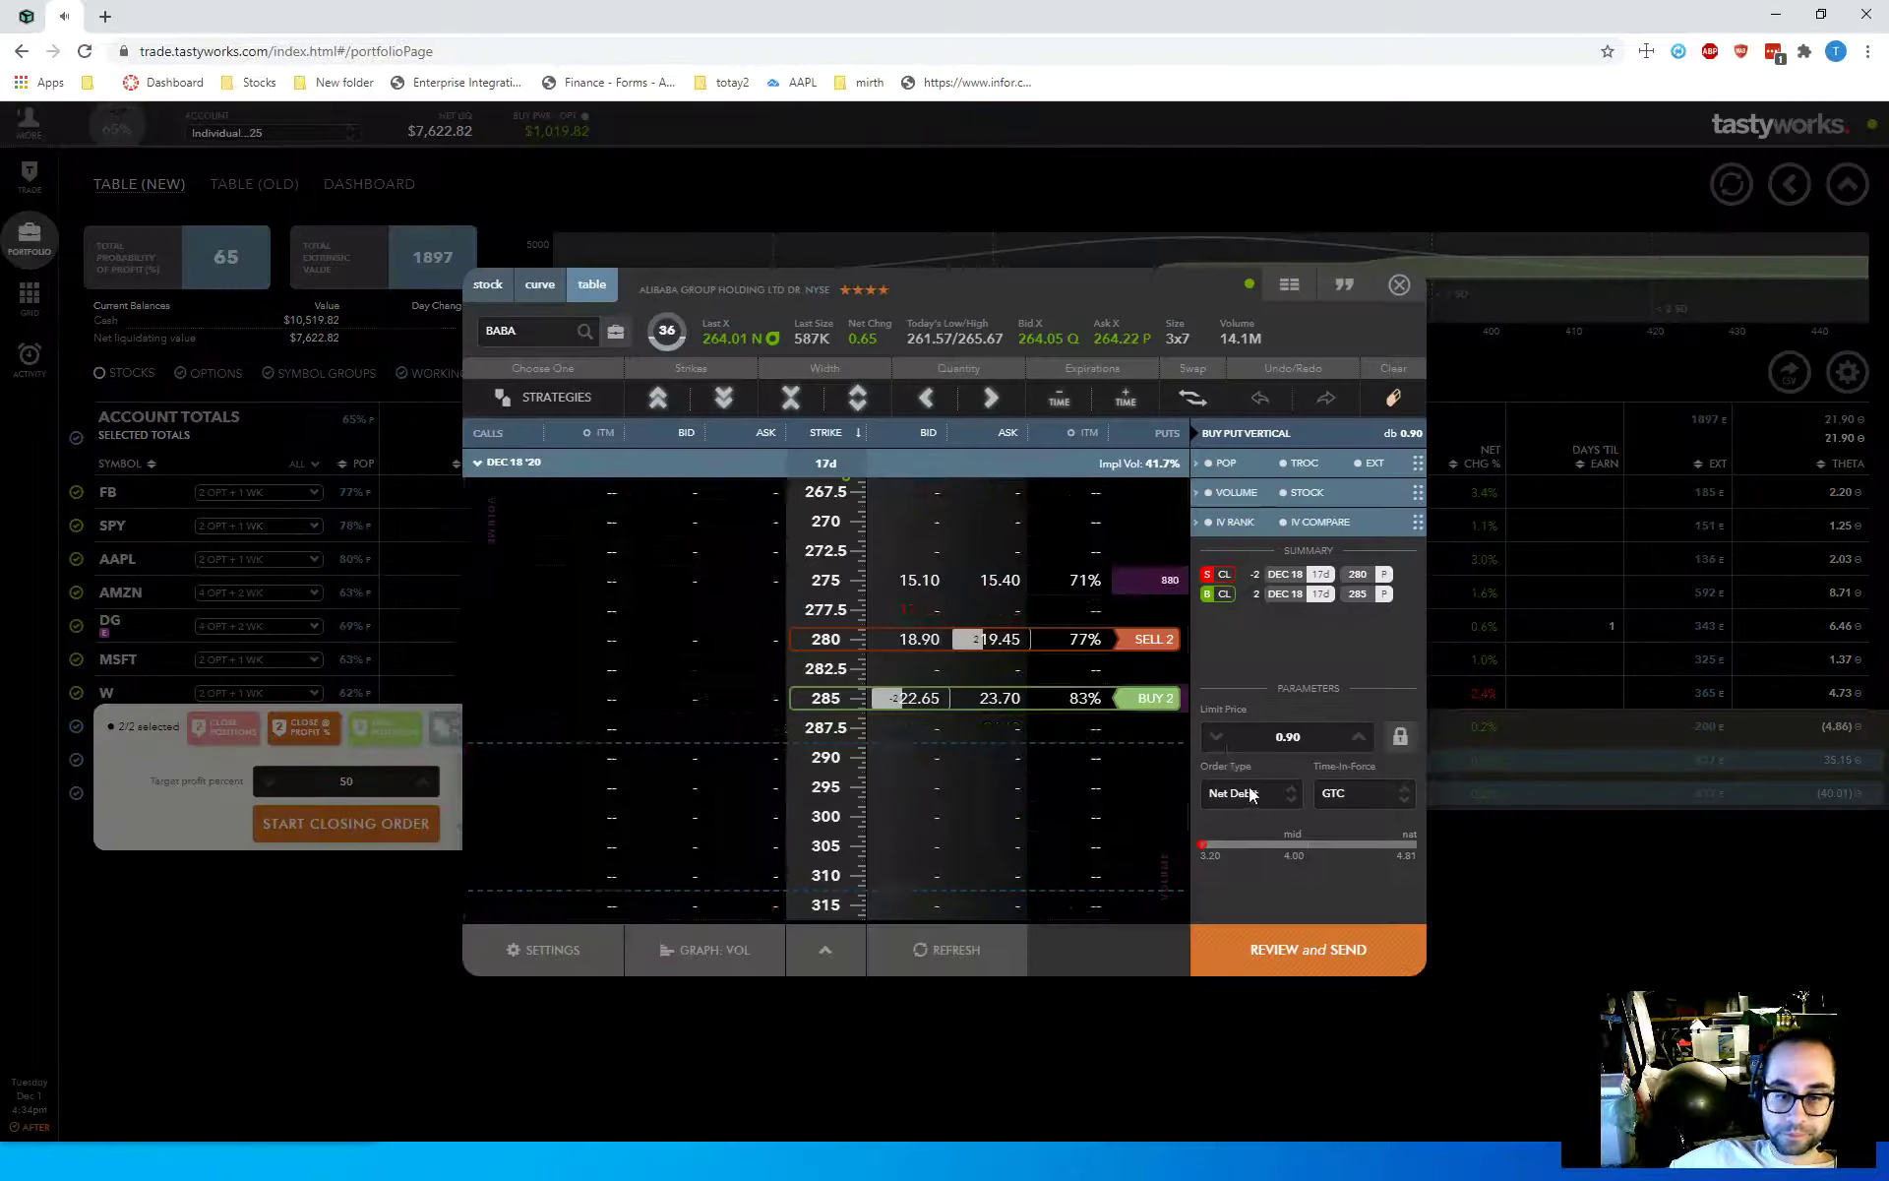
{"action": "left_click", "coordinate": [1341, 951]}
{"action": "left_click", "coordinate": [1352, 918]}
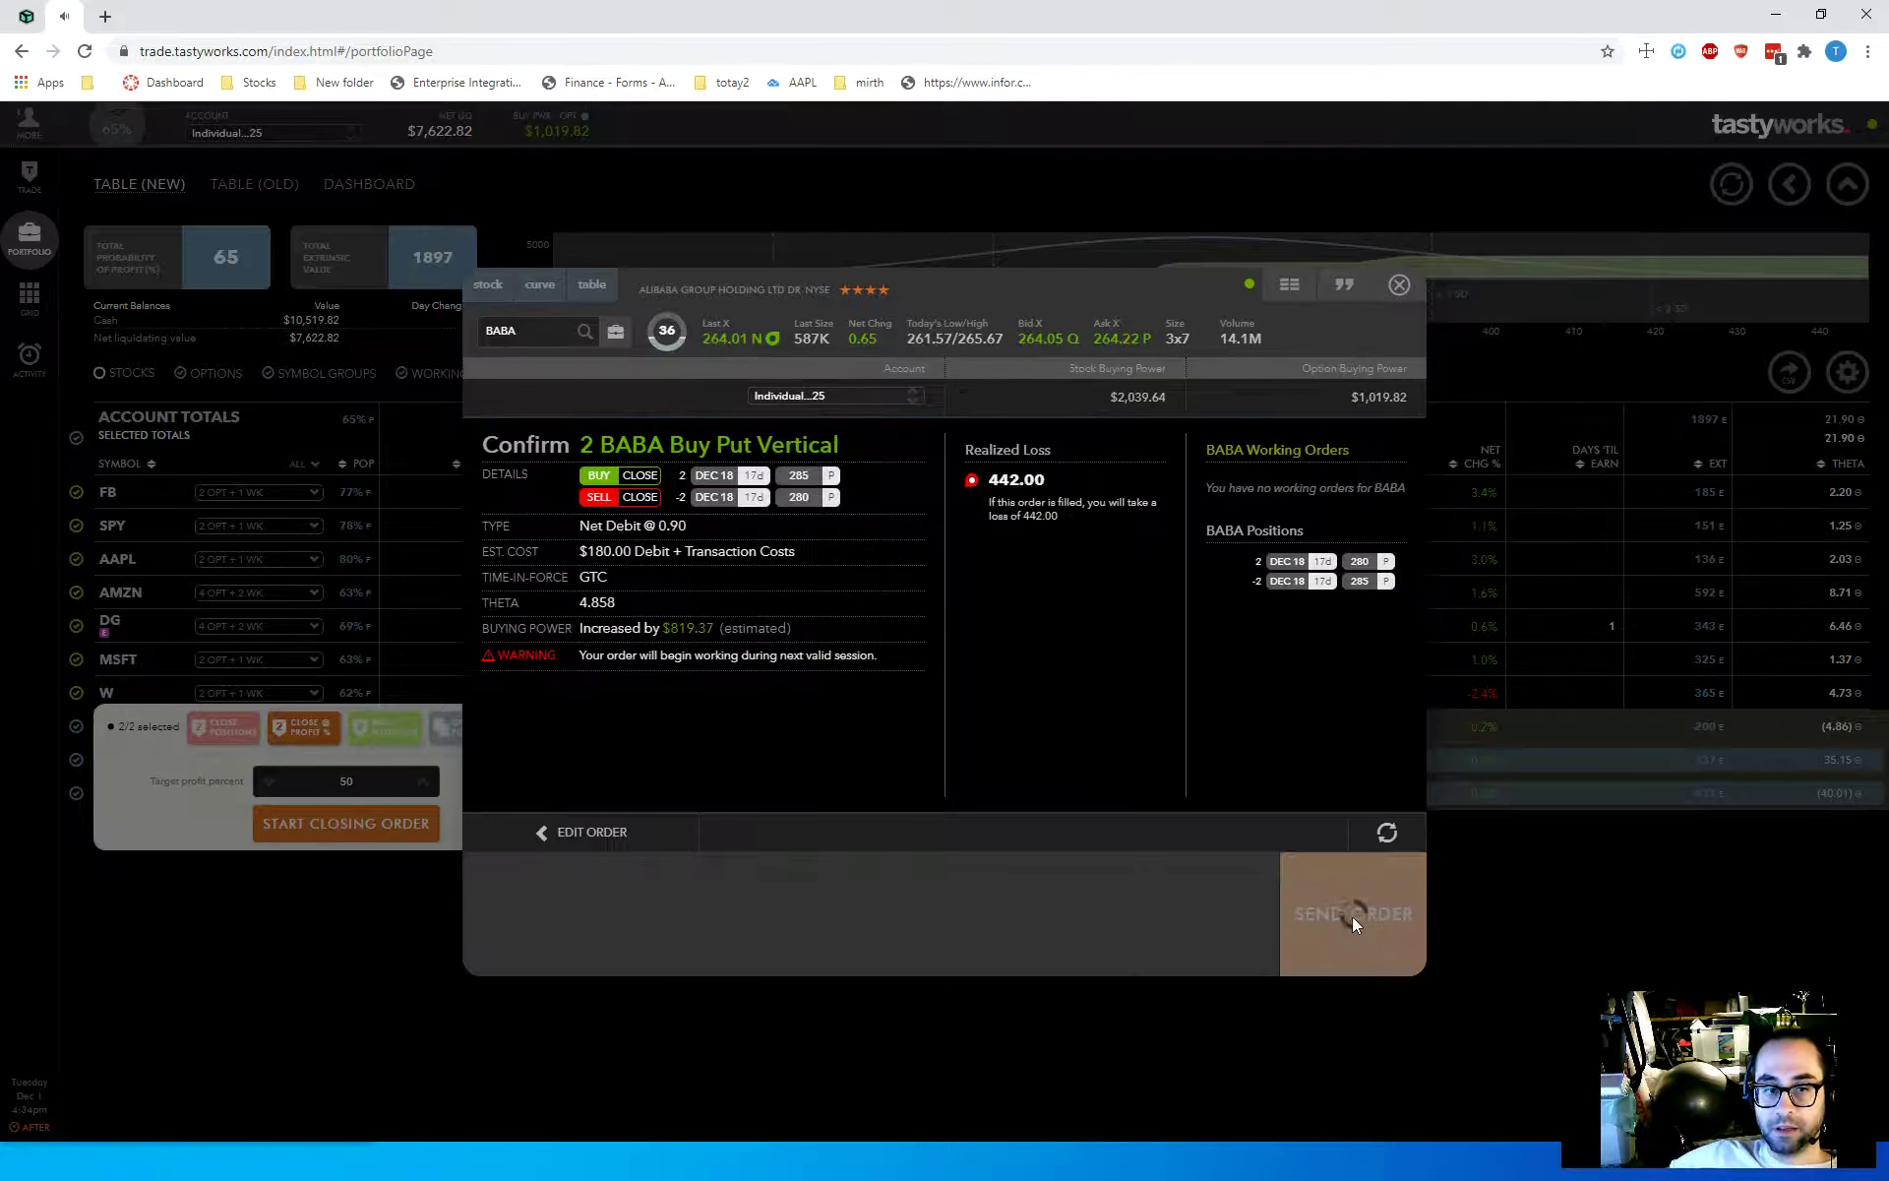
{"action": "left_click", "coordinate": [1396, 286]}
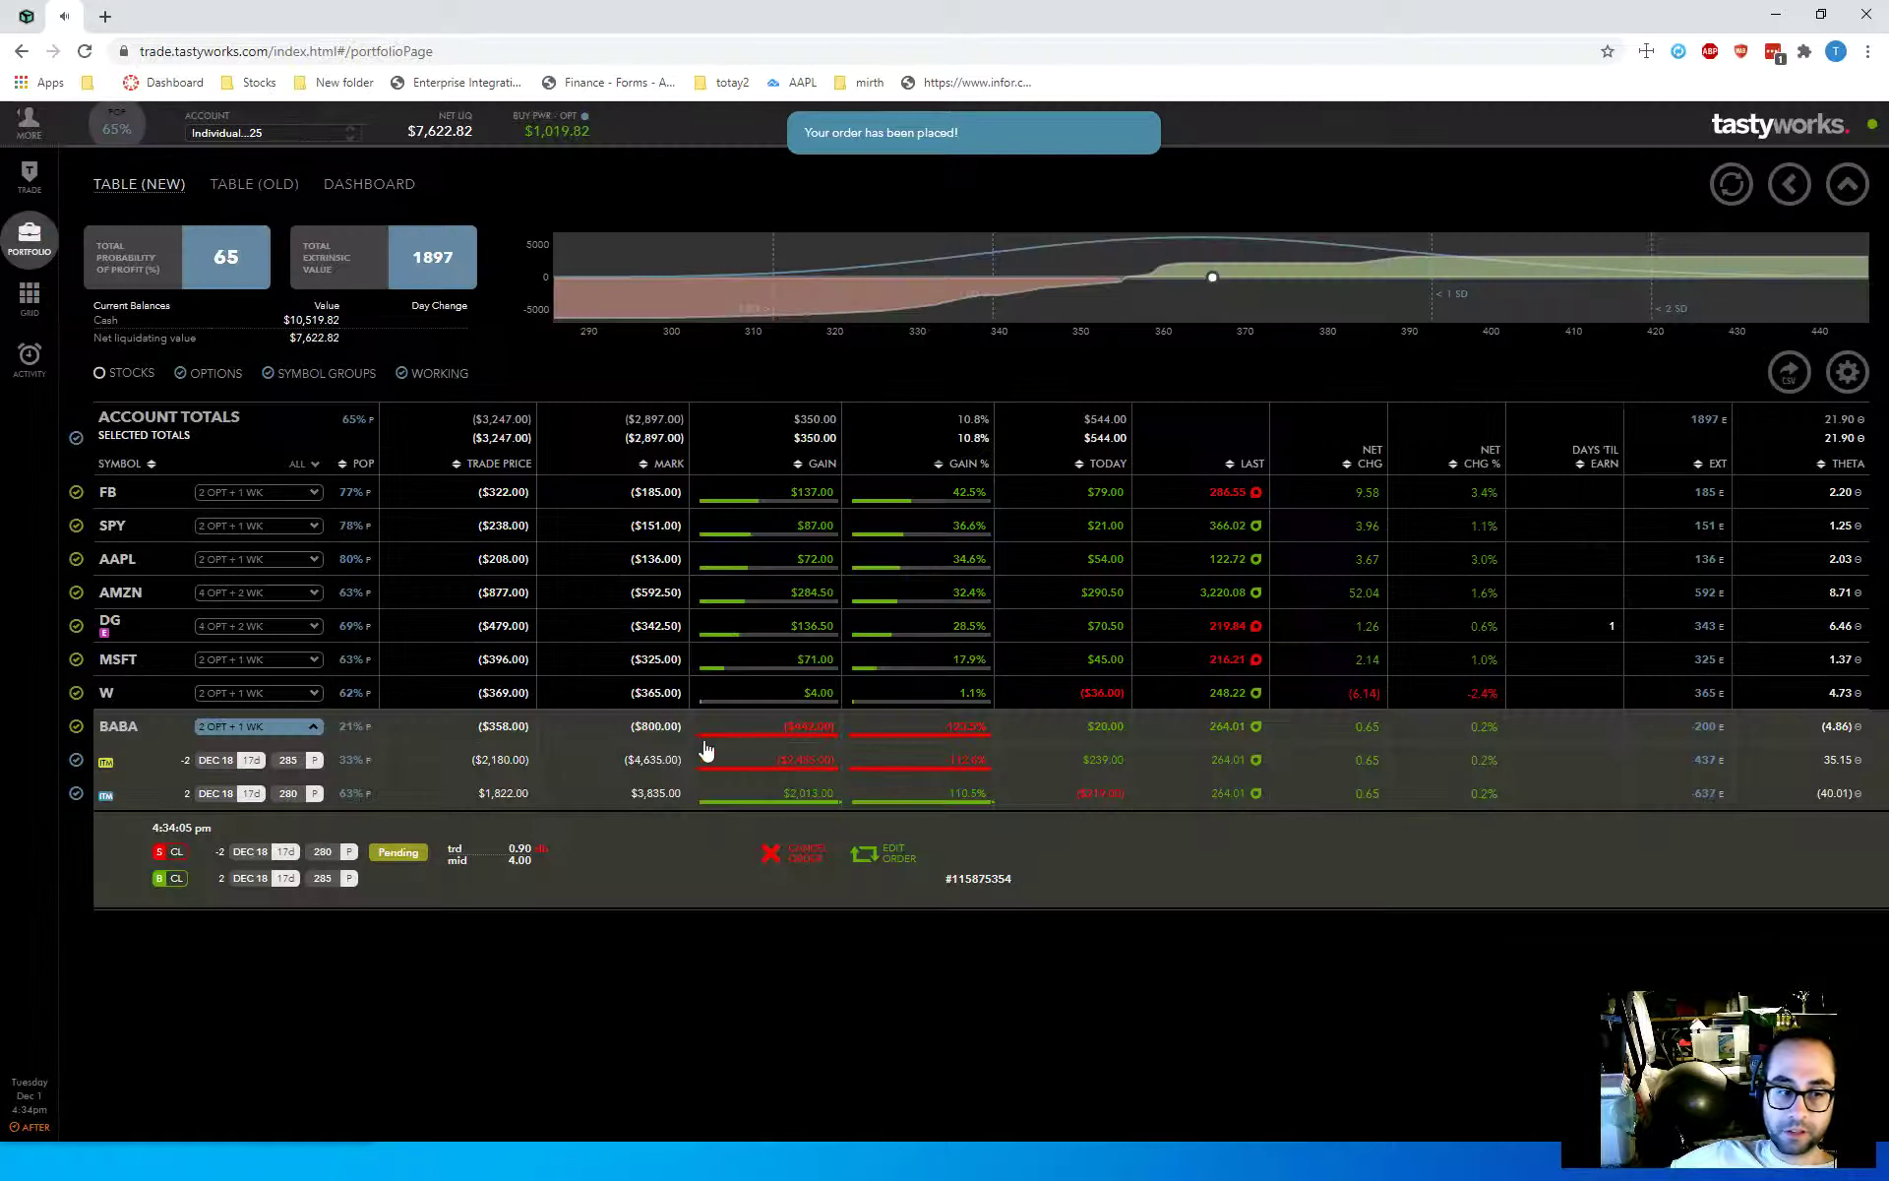
Step: Edit the pending BABA closing order's limit price to 0.89 and send the change
{"action": "left_click", "coordinate": [883, 855]}
{"action": "left_click", "coordinate": [1218, 737]}
{"action": "left_click", "coordinate": [1324, 953]}
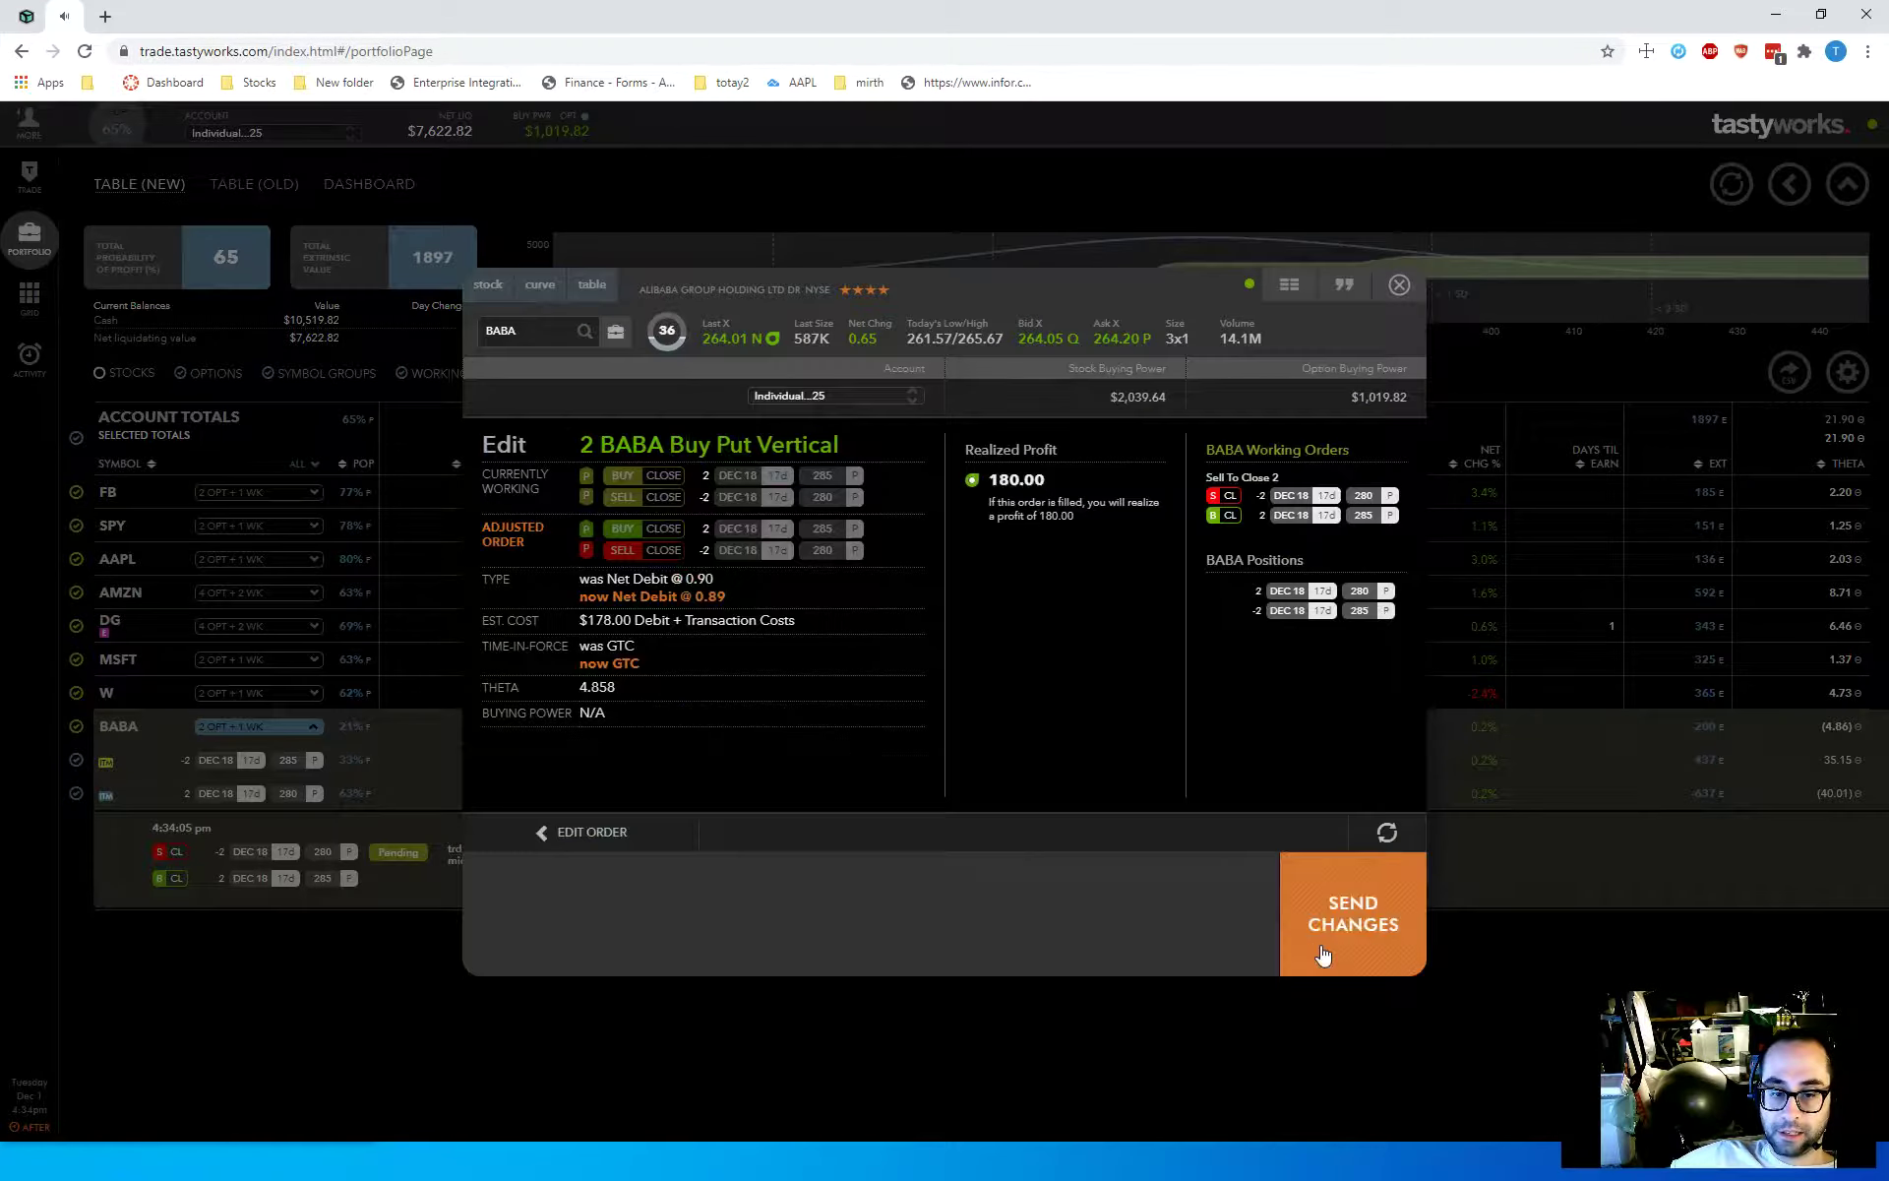
{"action": "left_click", "coordinate": [1324, 938]}
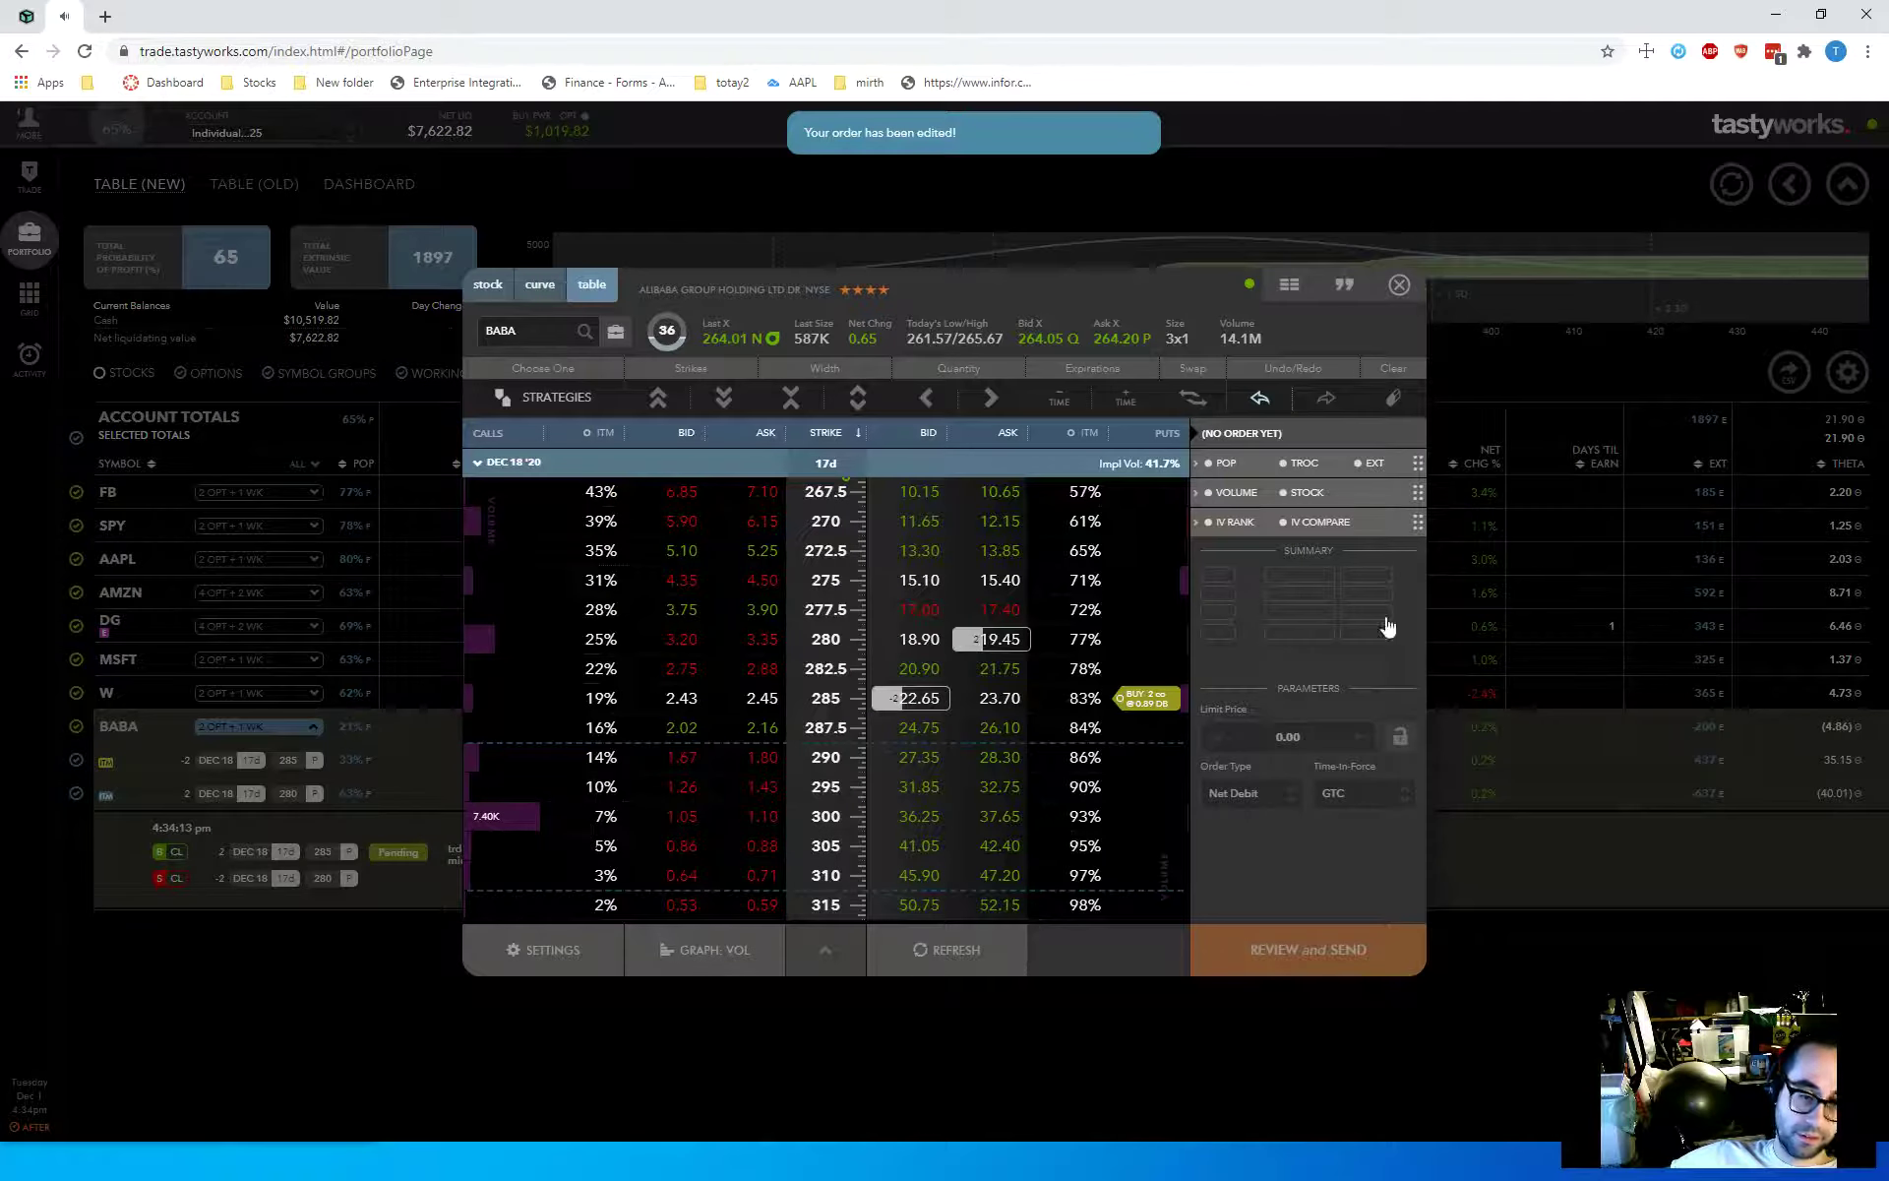
{"action": "left_click", "coordinate": [1400, 286]}
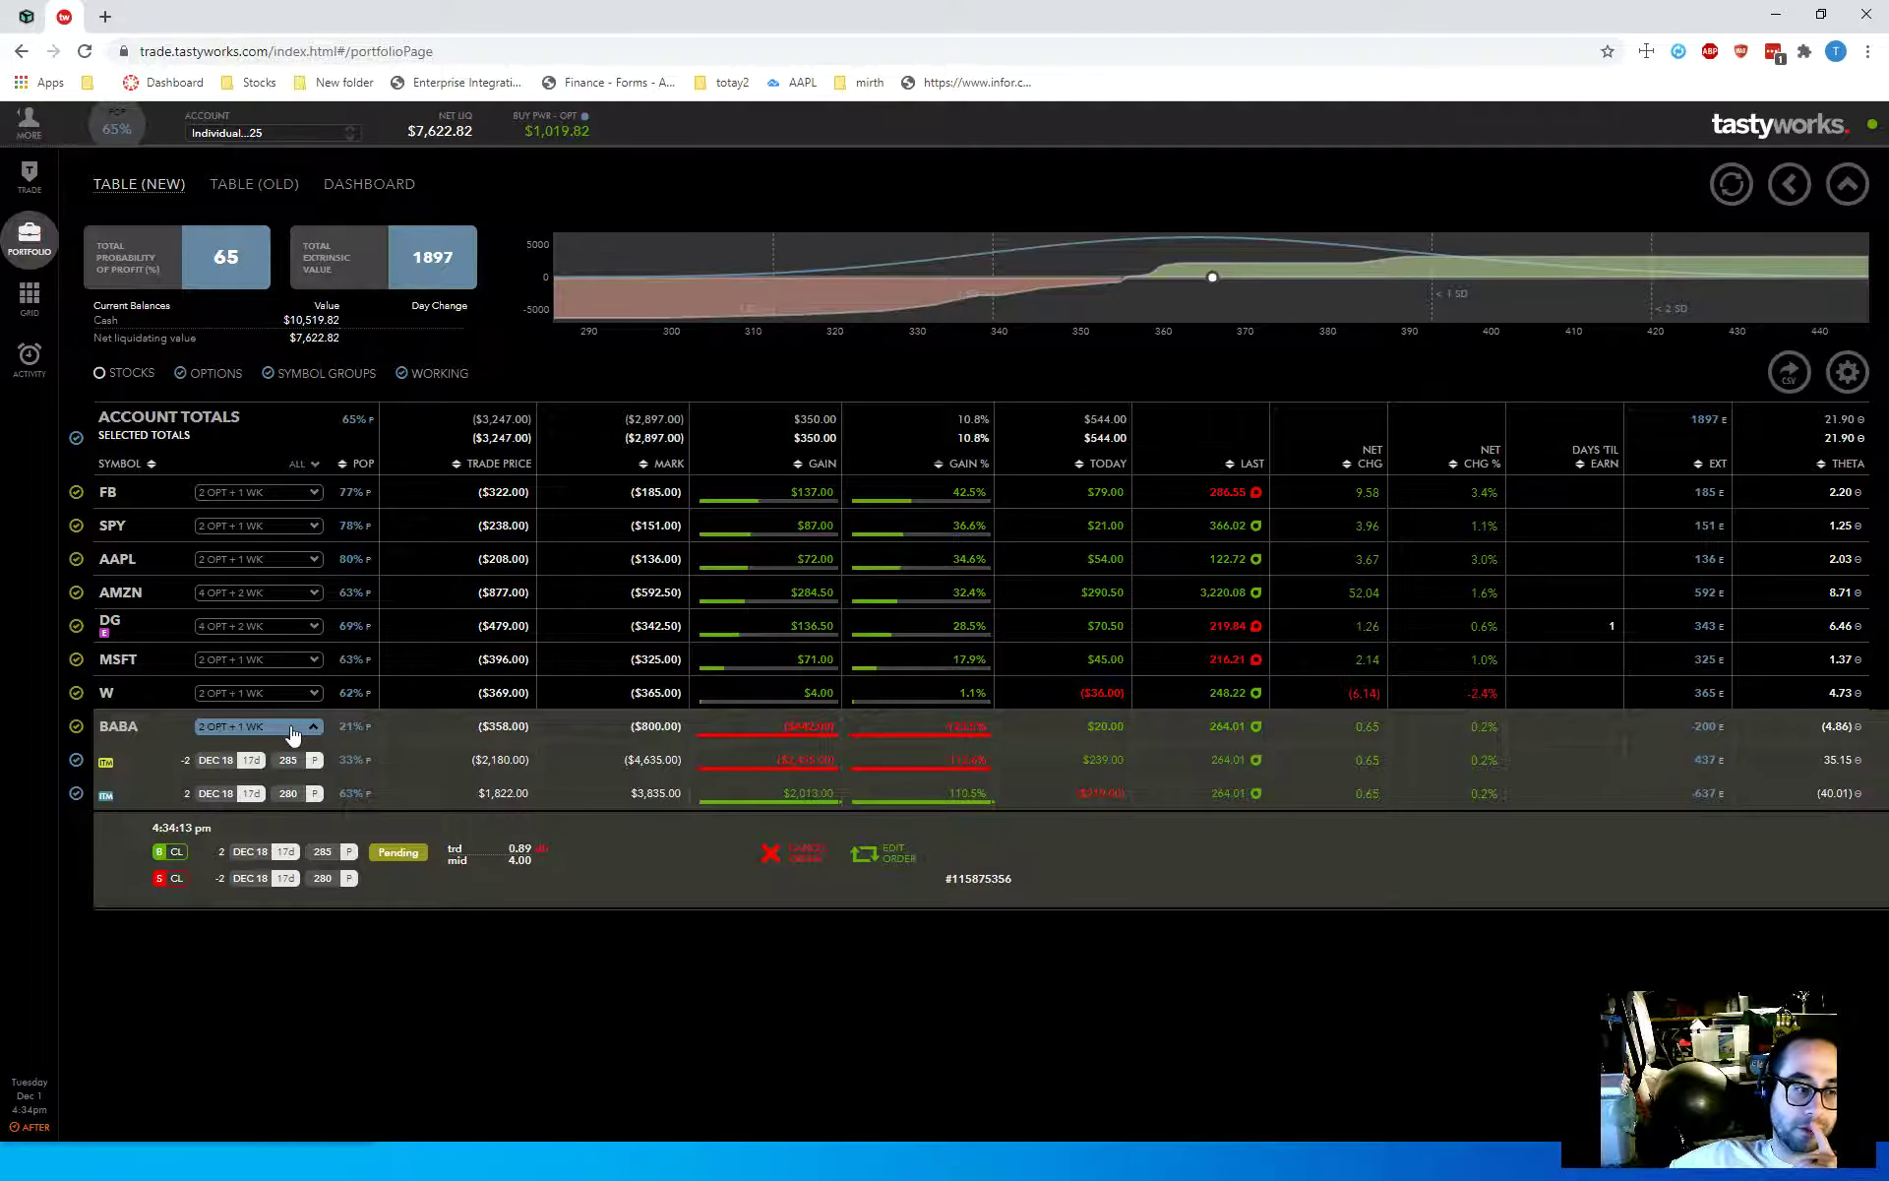
{"action": "left_click", "coordinate": [251, 728]}
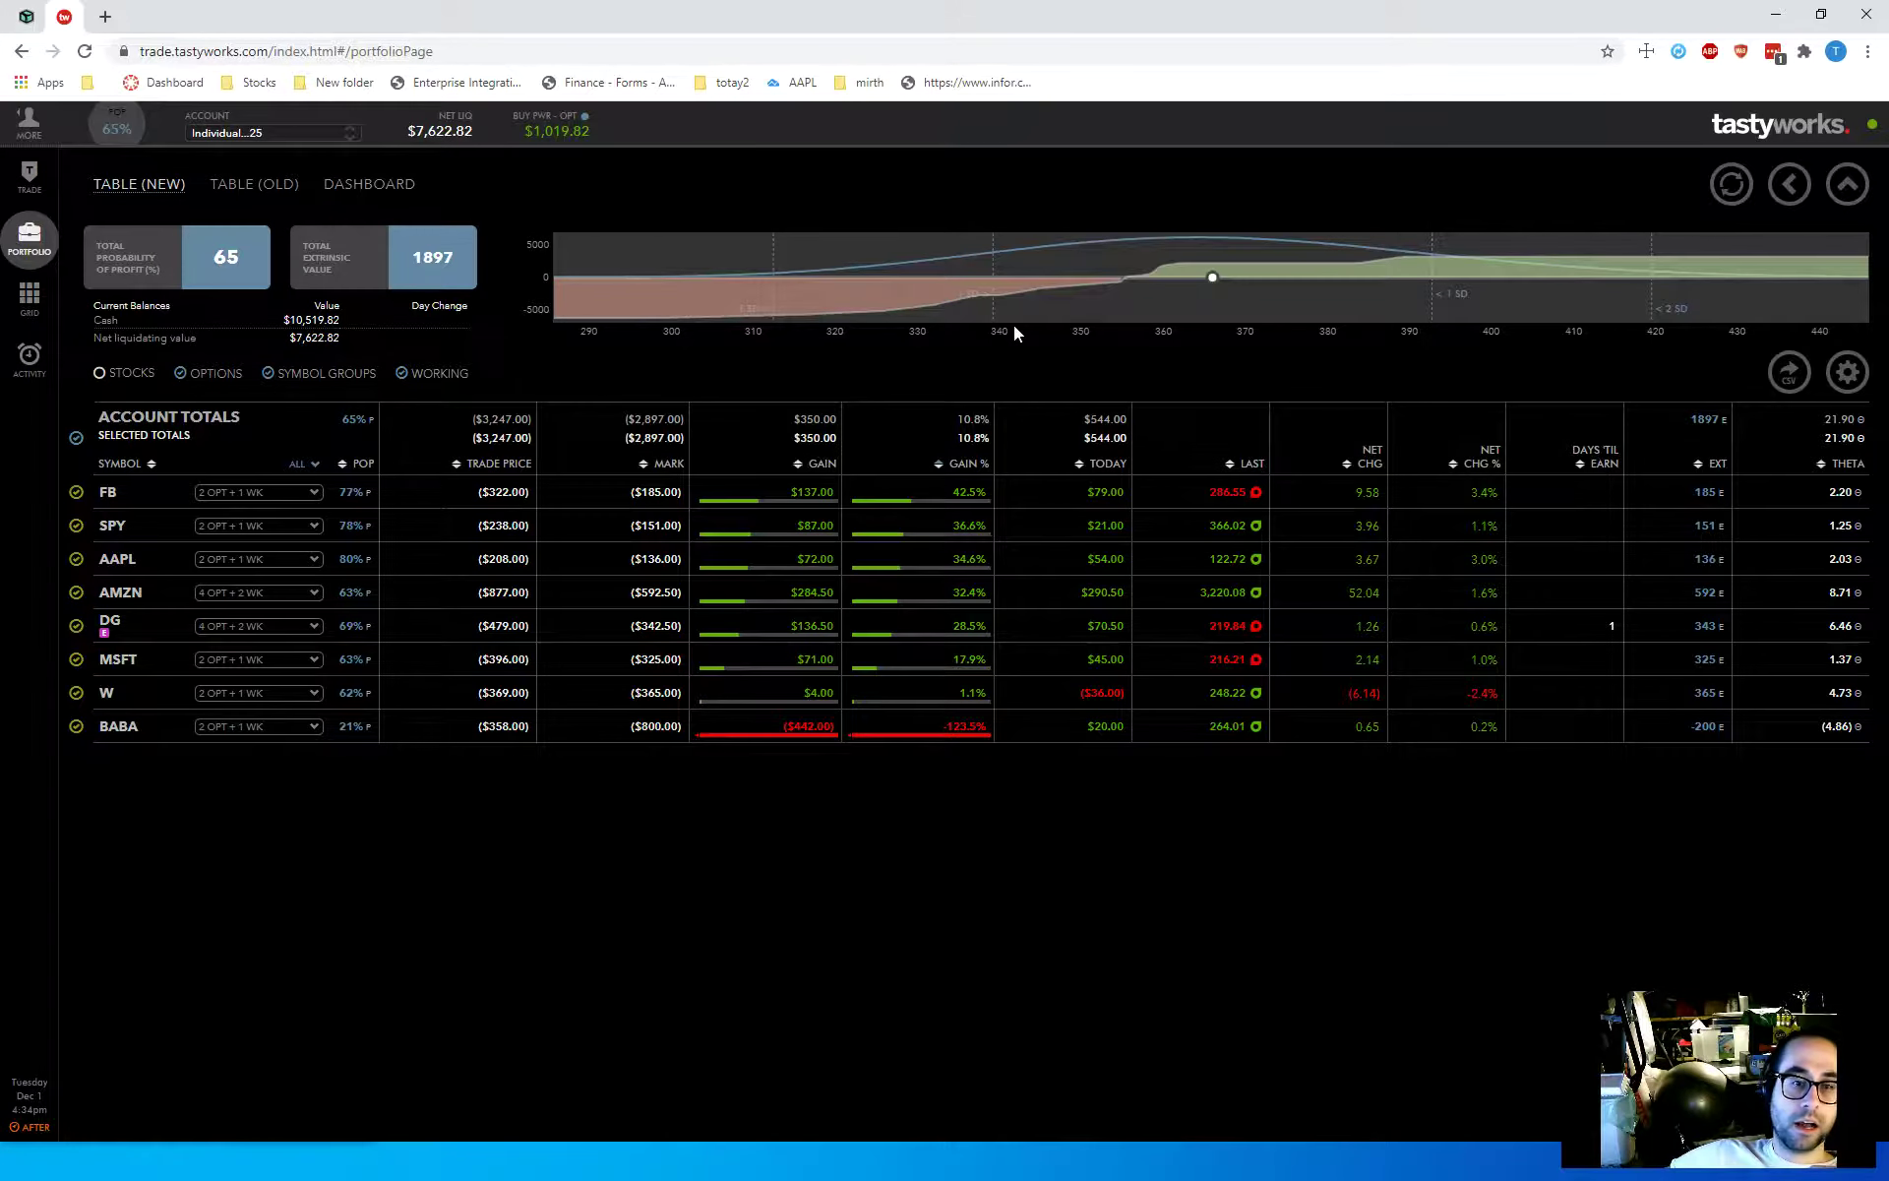
Step: Show the watchlist grid sorted by IV rank, from RNG and AAPL down to THOR
{"action": "left_click", "coordinate": [30, 300]}
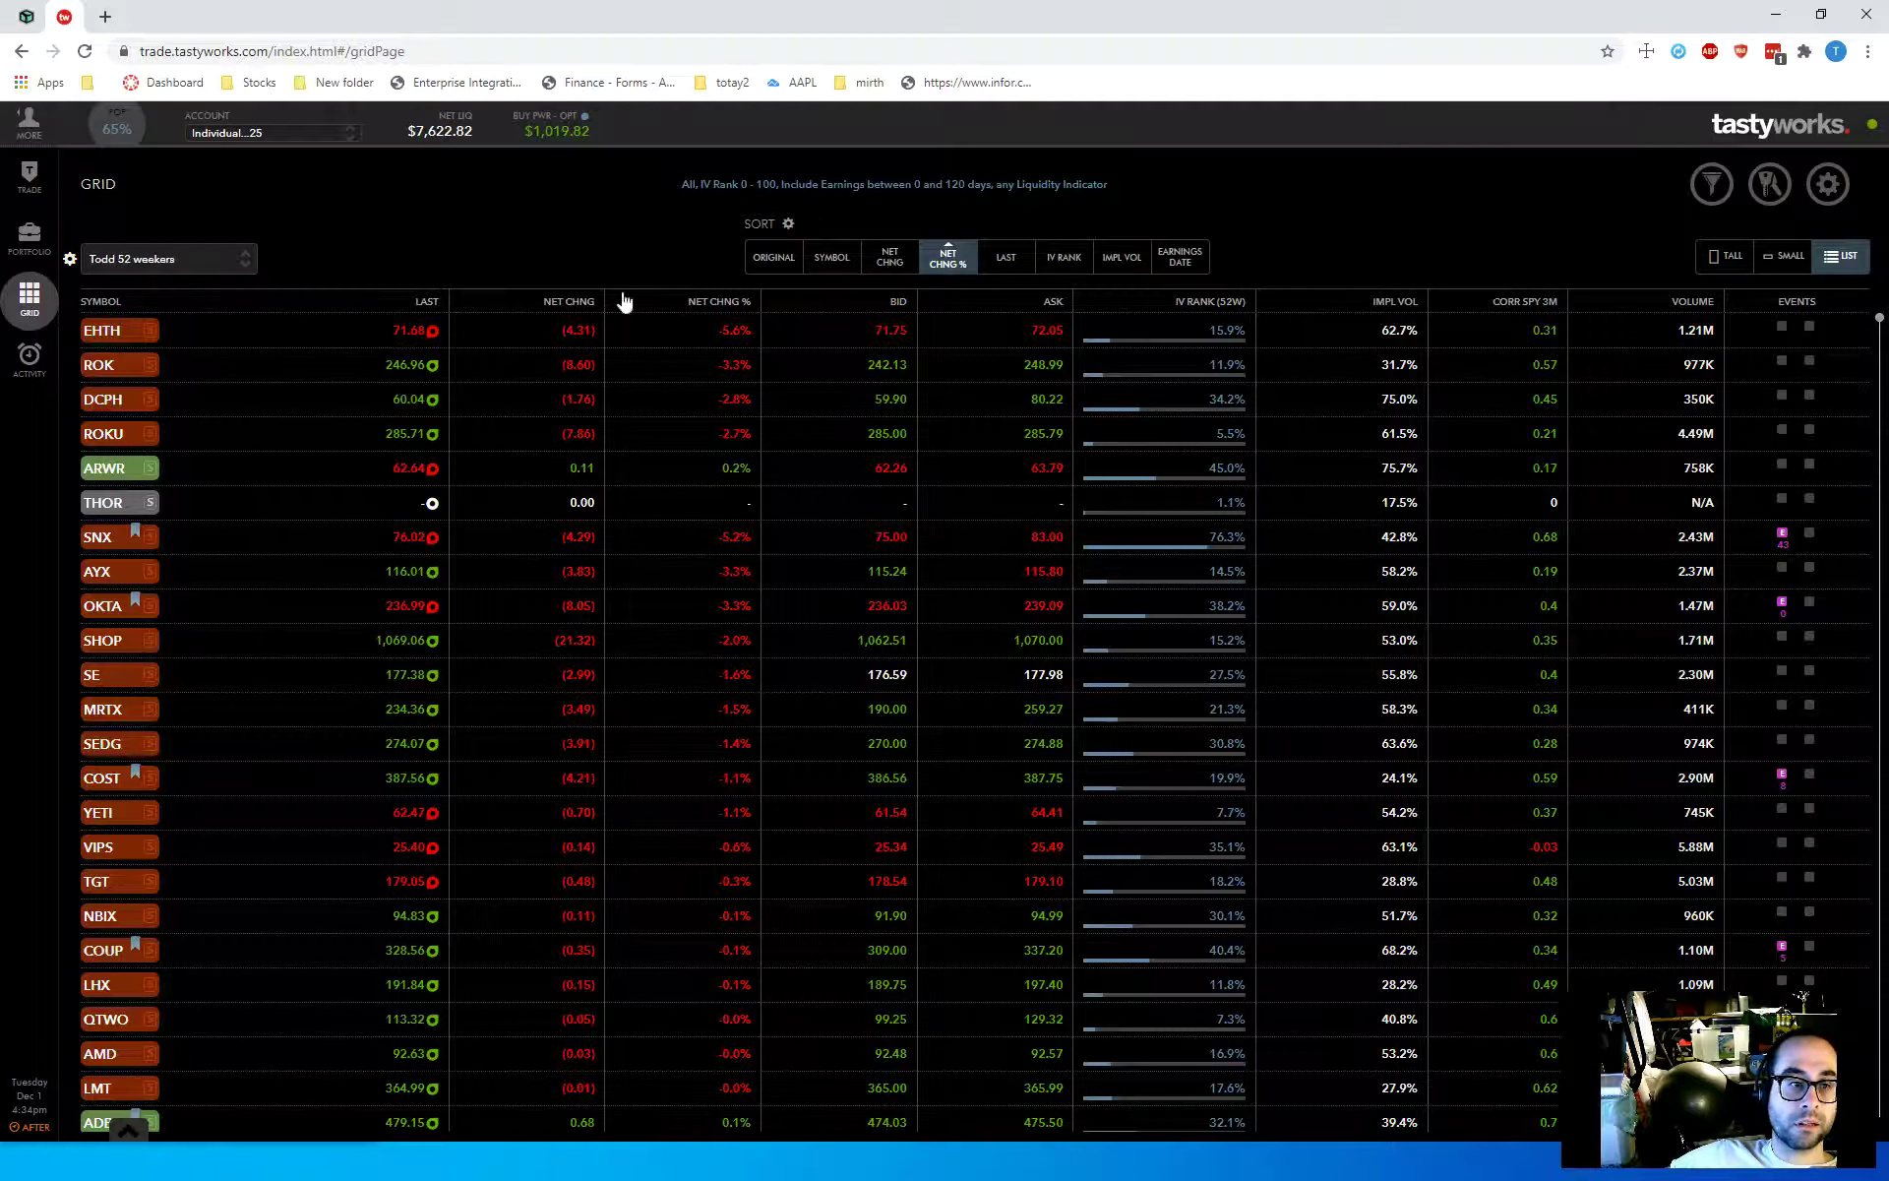
{"action": "left_click", "coordinate": [1196, 303]}
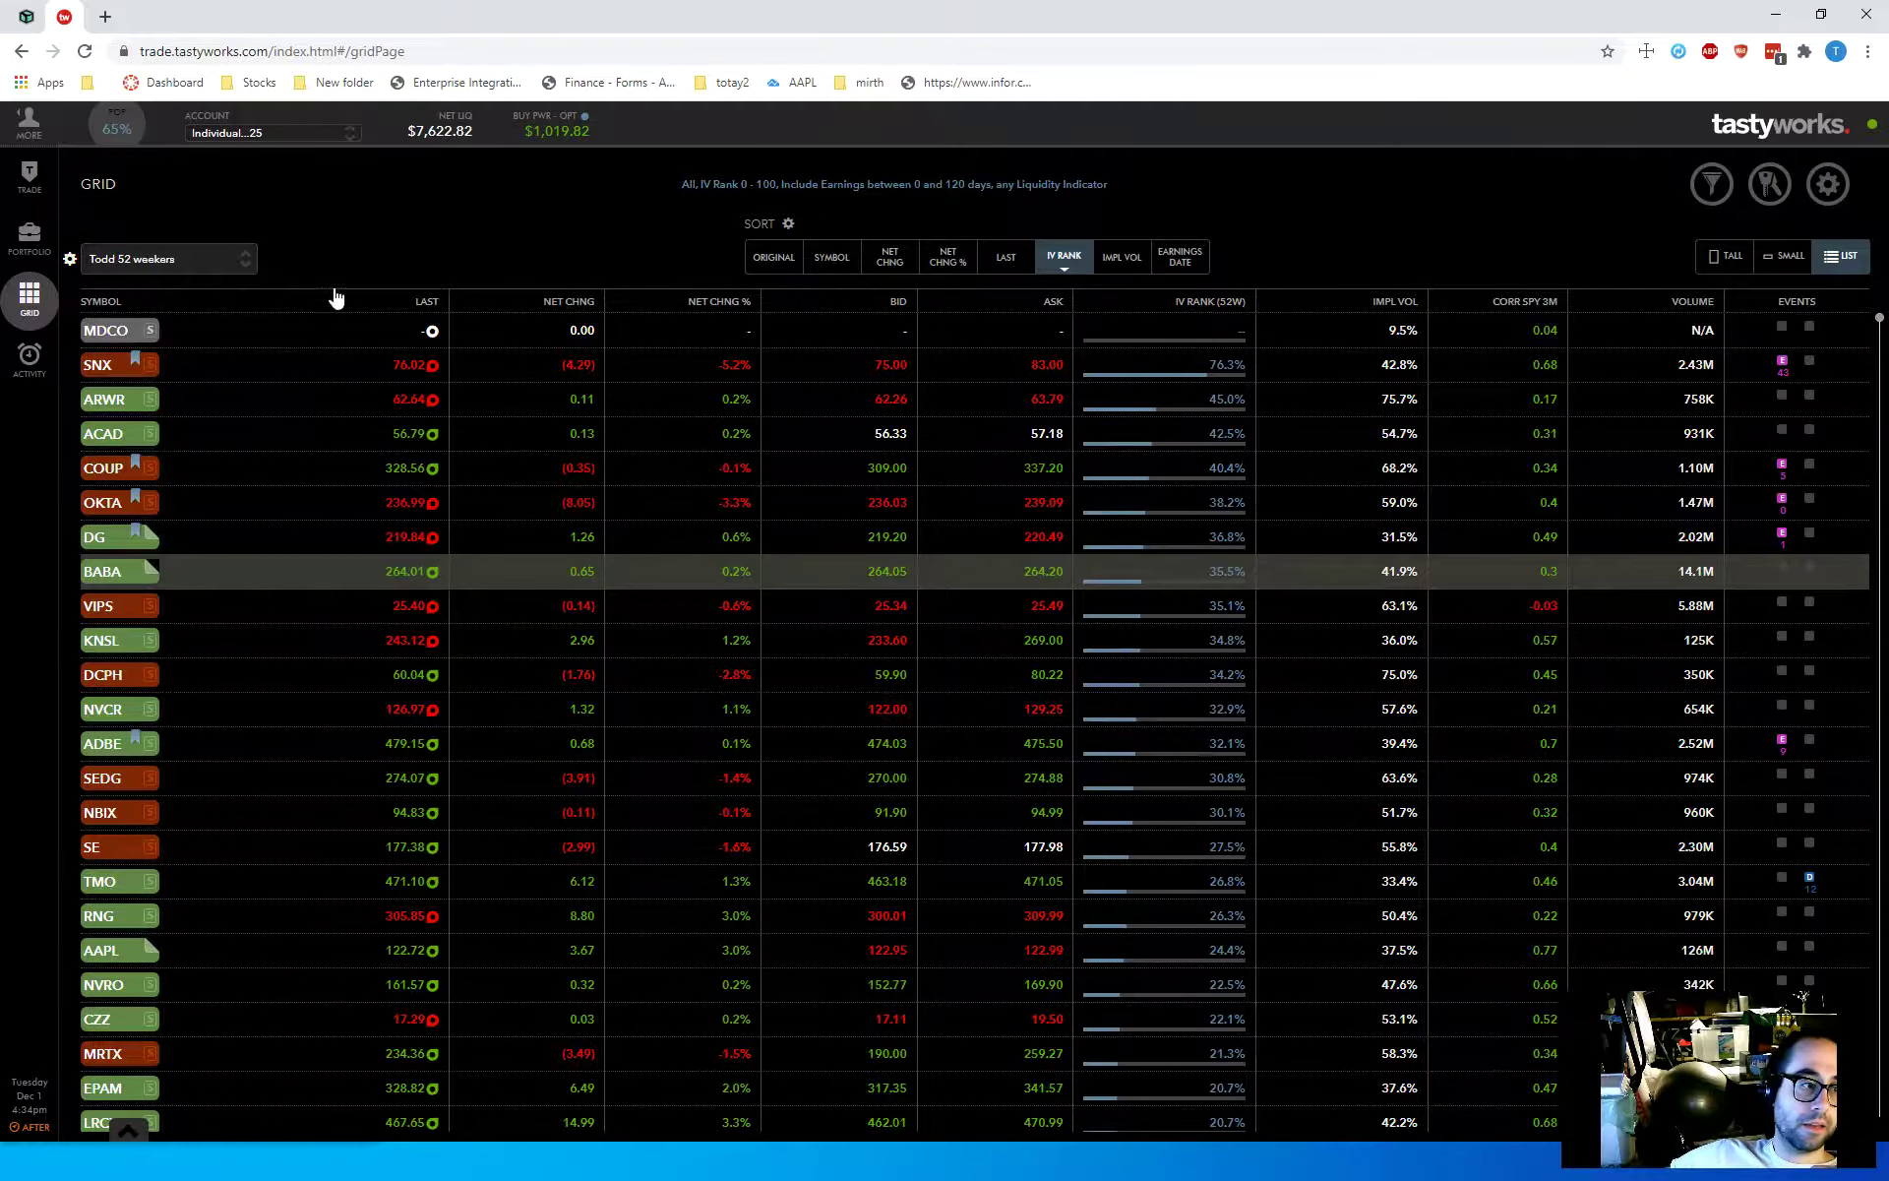
{"action": "left_click", "coordinate": [202, 259]}
{"action": "left_click", "coordinate": [528, 195]}
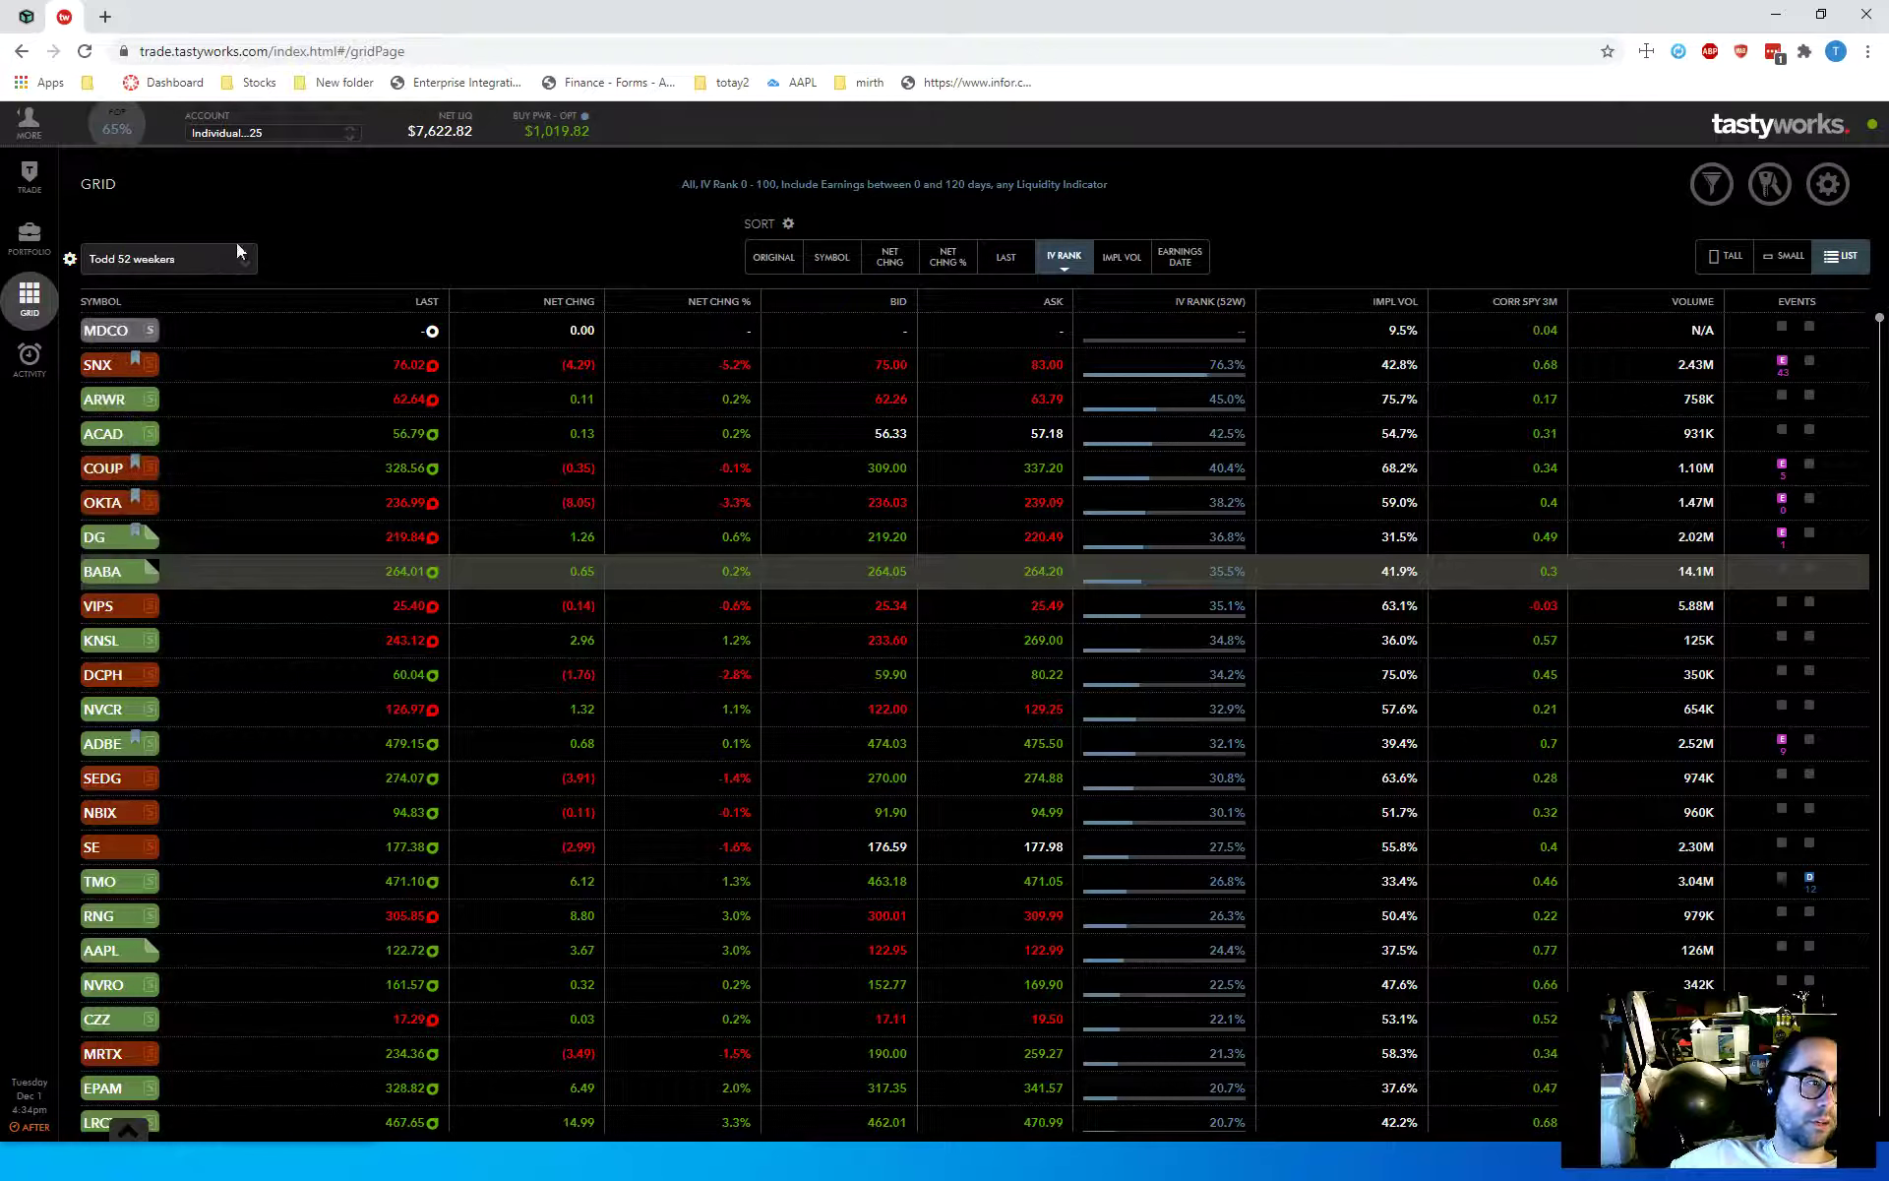
{"action": "left_click", "coordinate": [117, 258]}
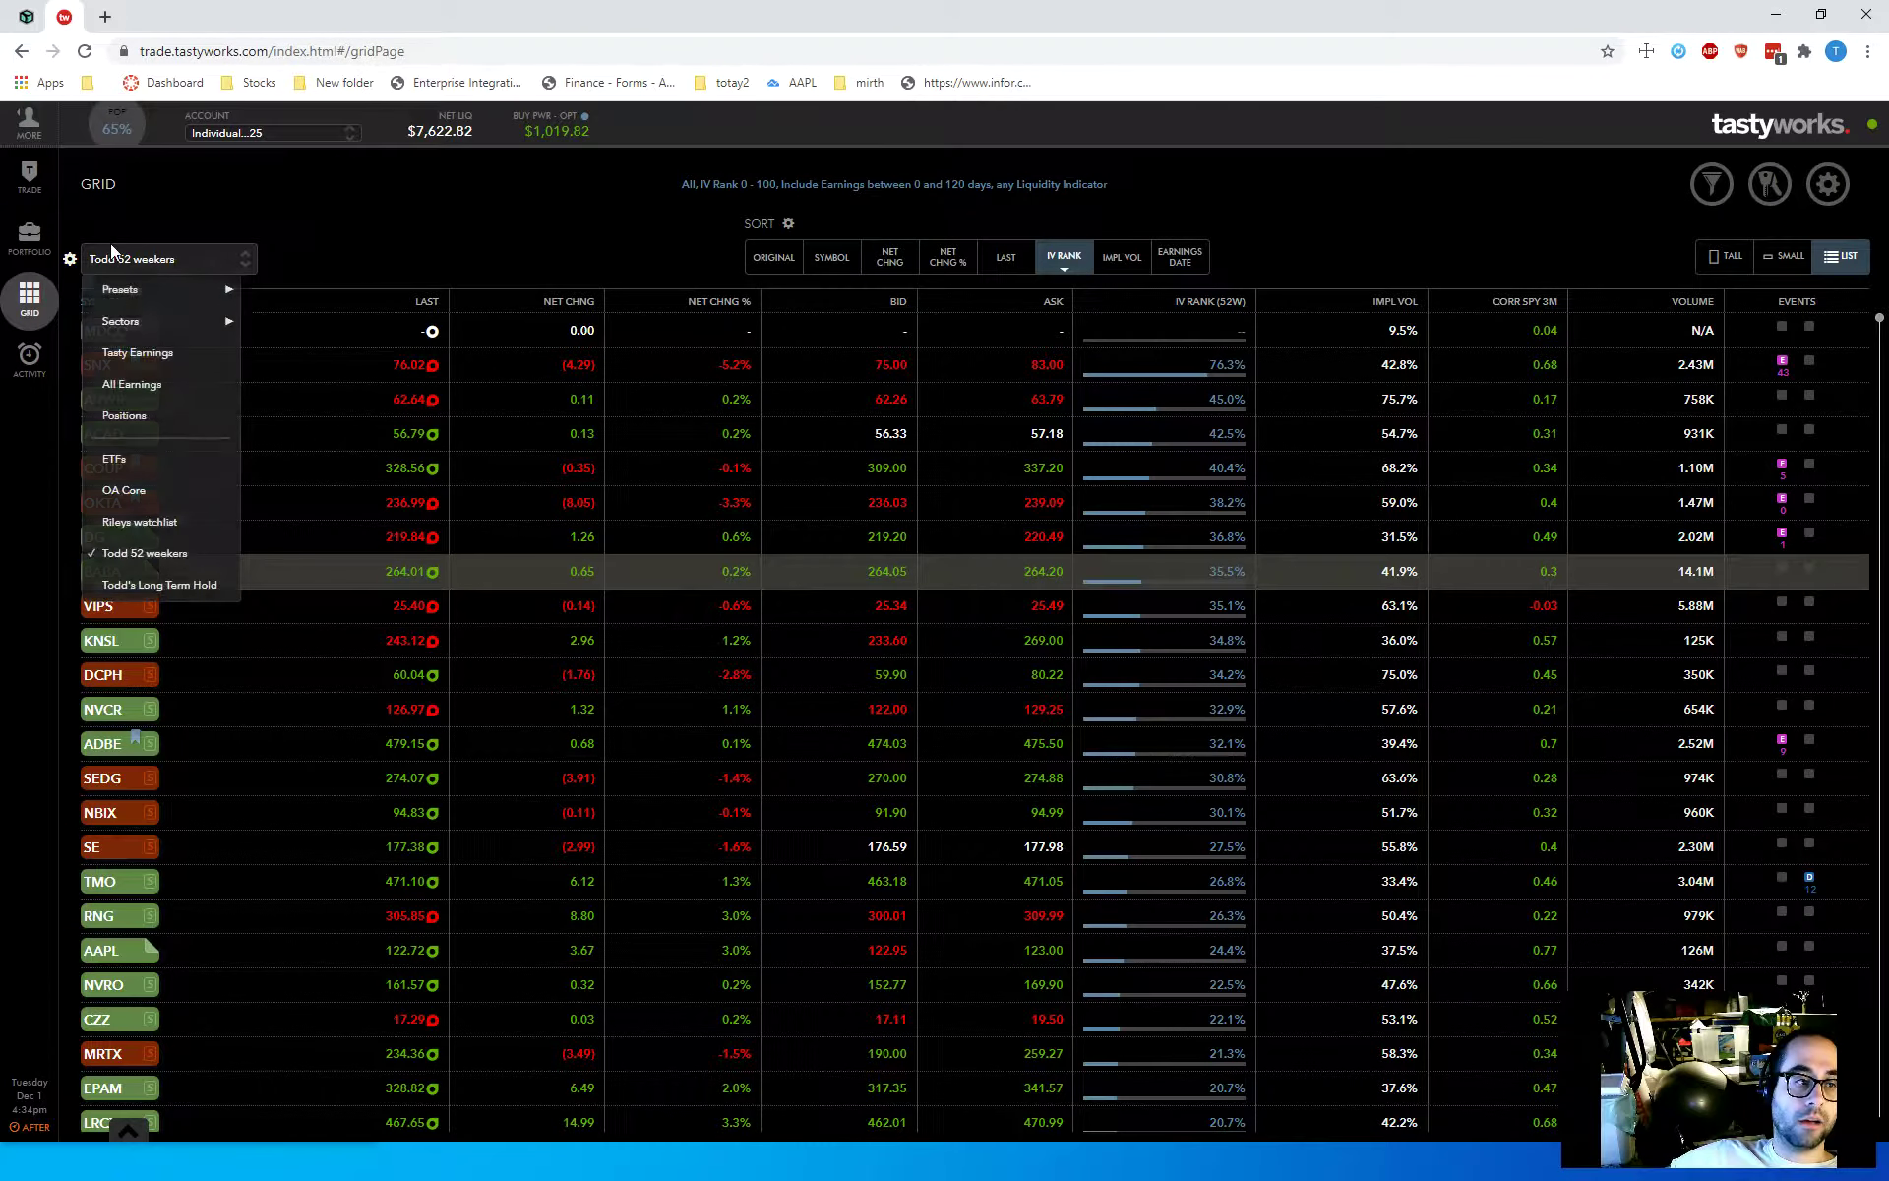
{"action": "left_click", "coordinate": [376, 220]}
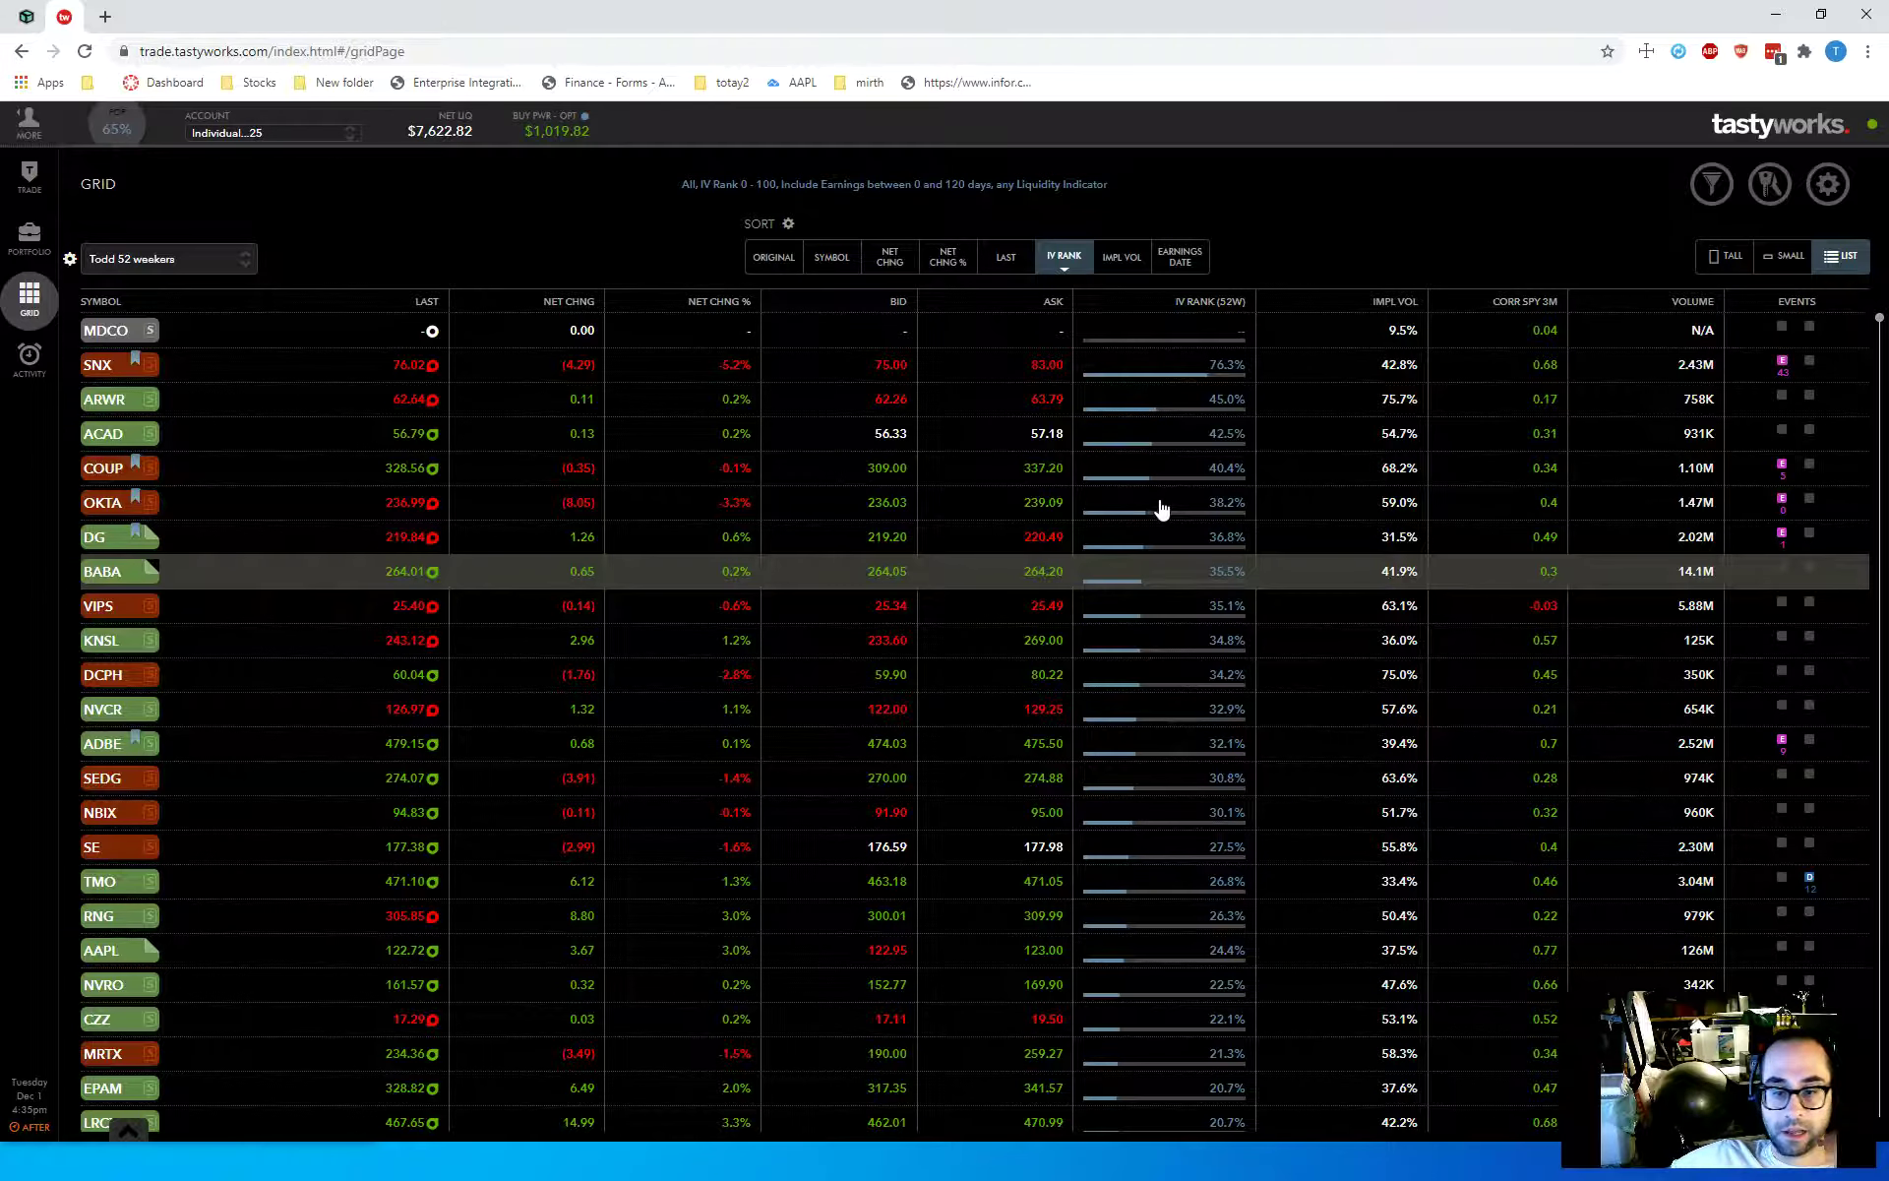
{"action": "scroll", "coordinate": [1161, 507], "scroll_direction": "down", "scroll_amount": 5}
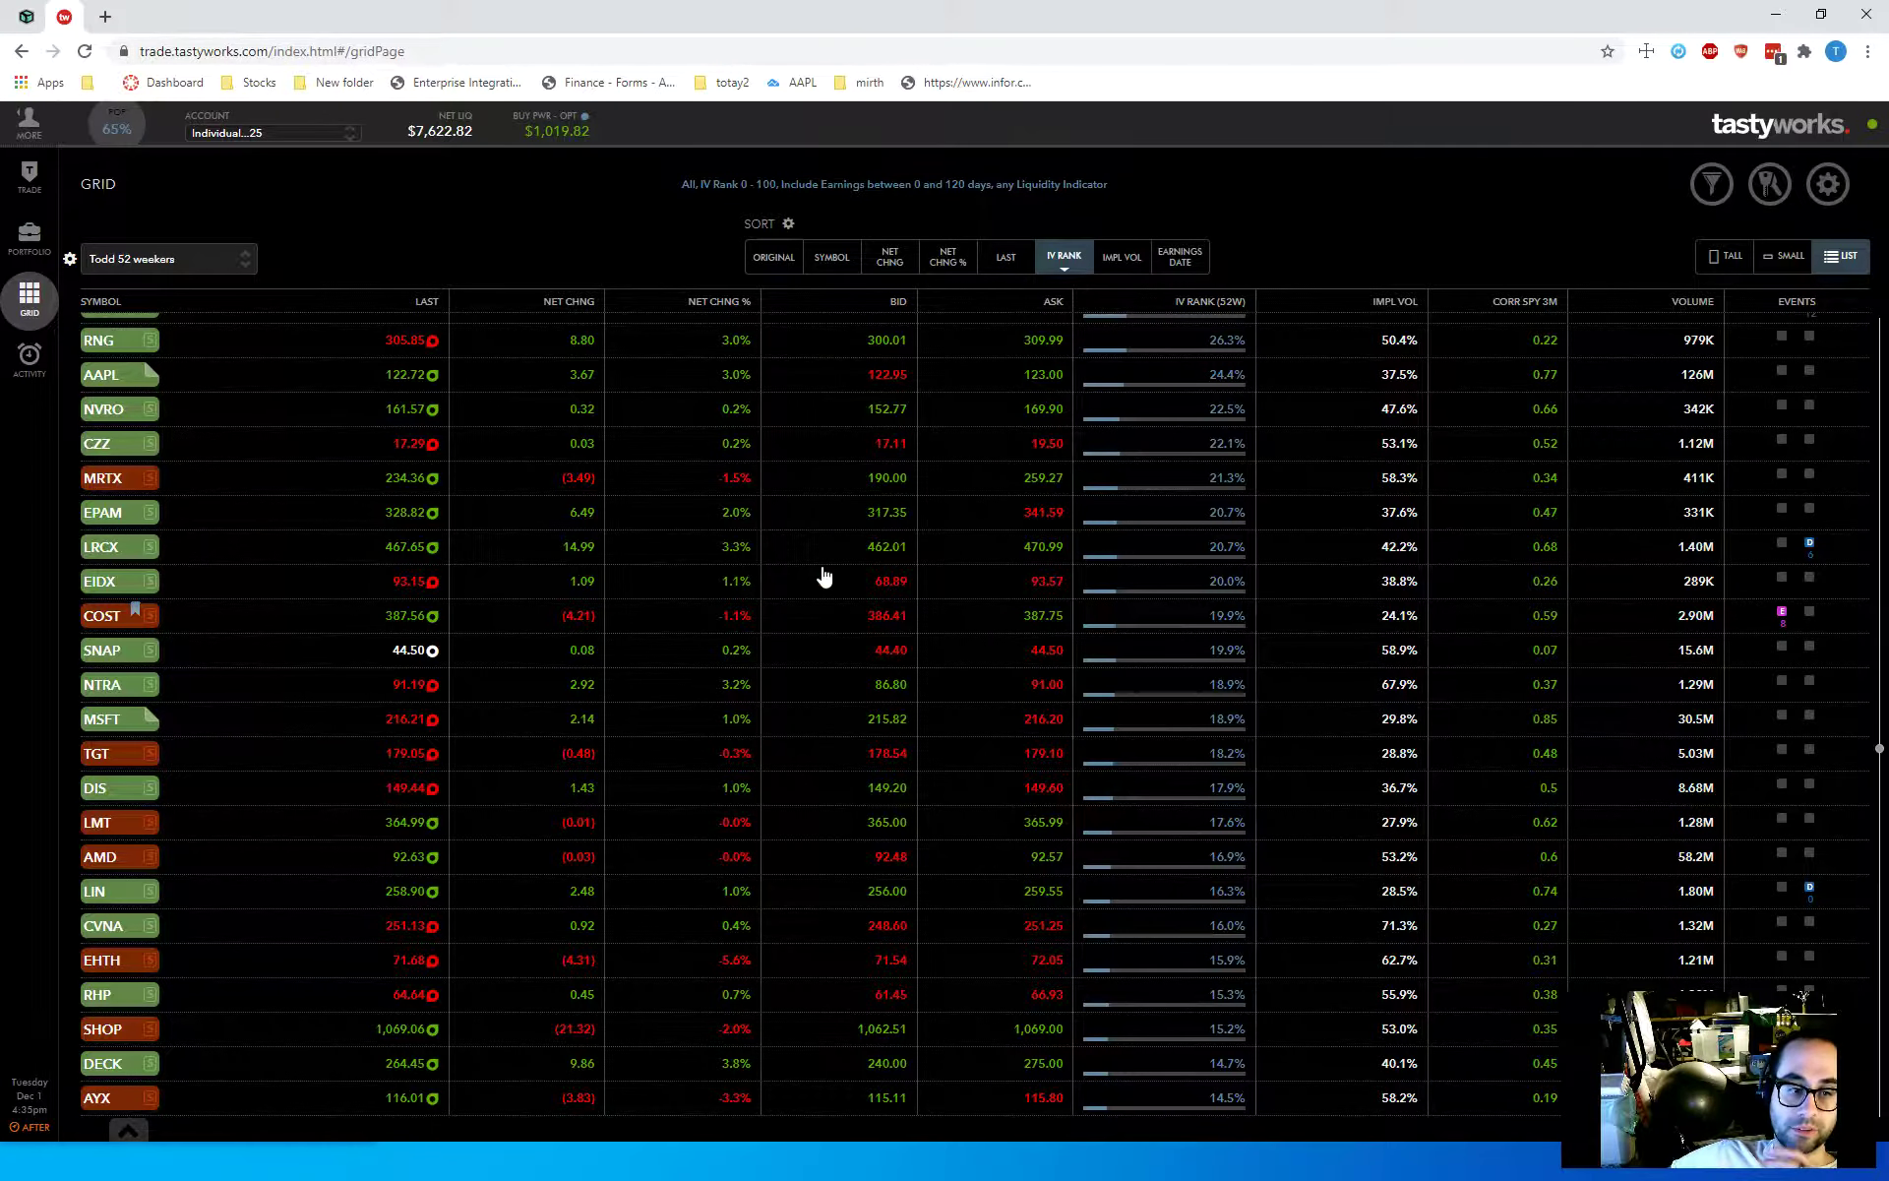
{"action": "scroll", "coordinate": [825, 576], "scroll_direction": "down", "scroll_amount": 5}
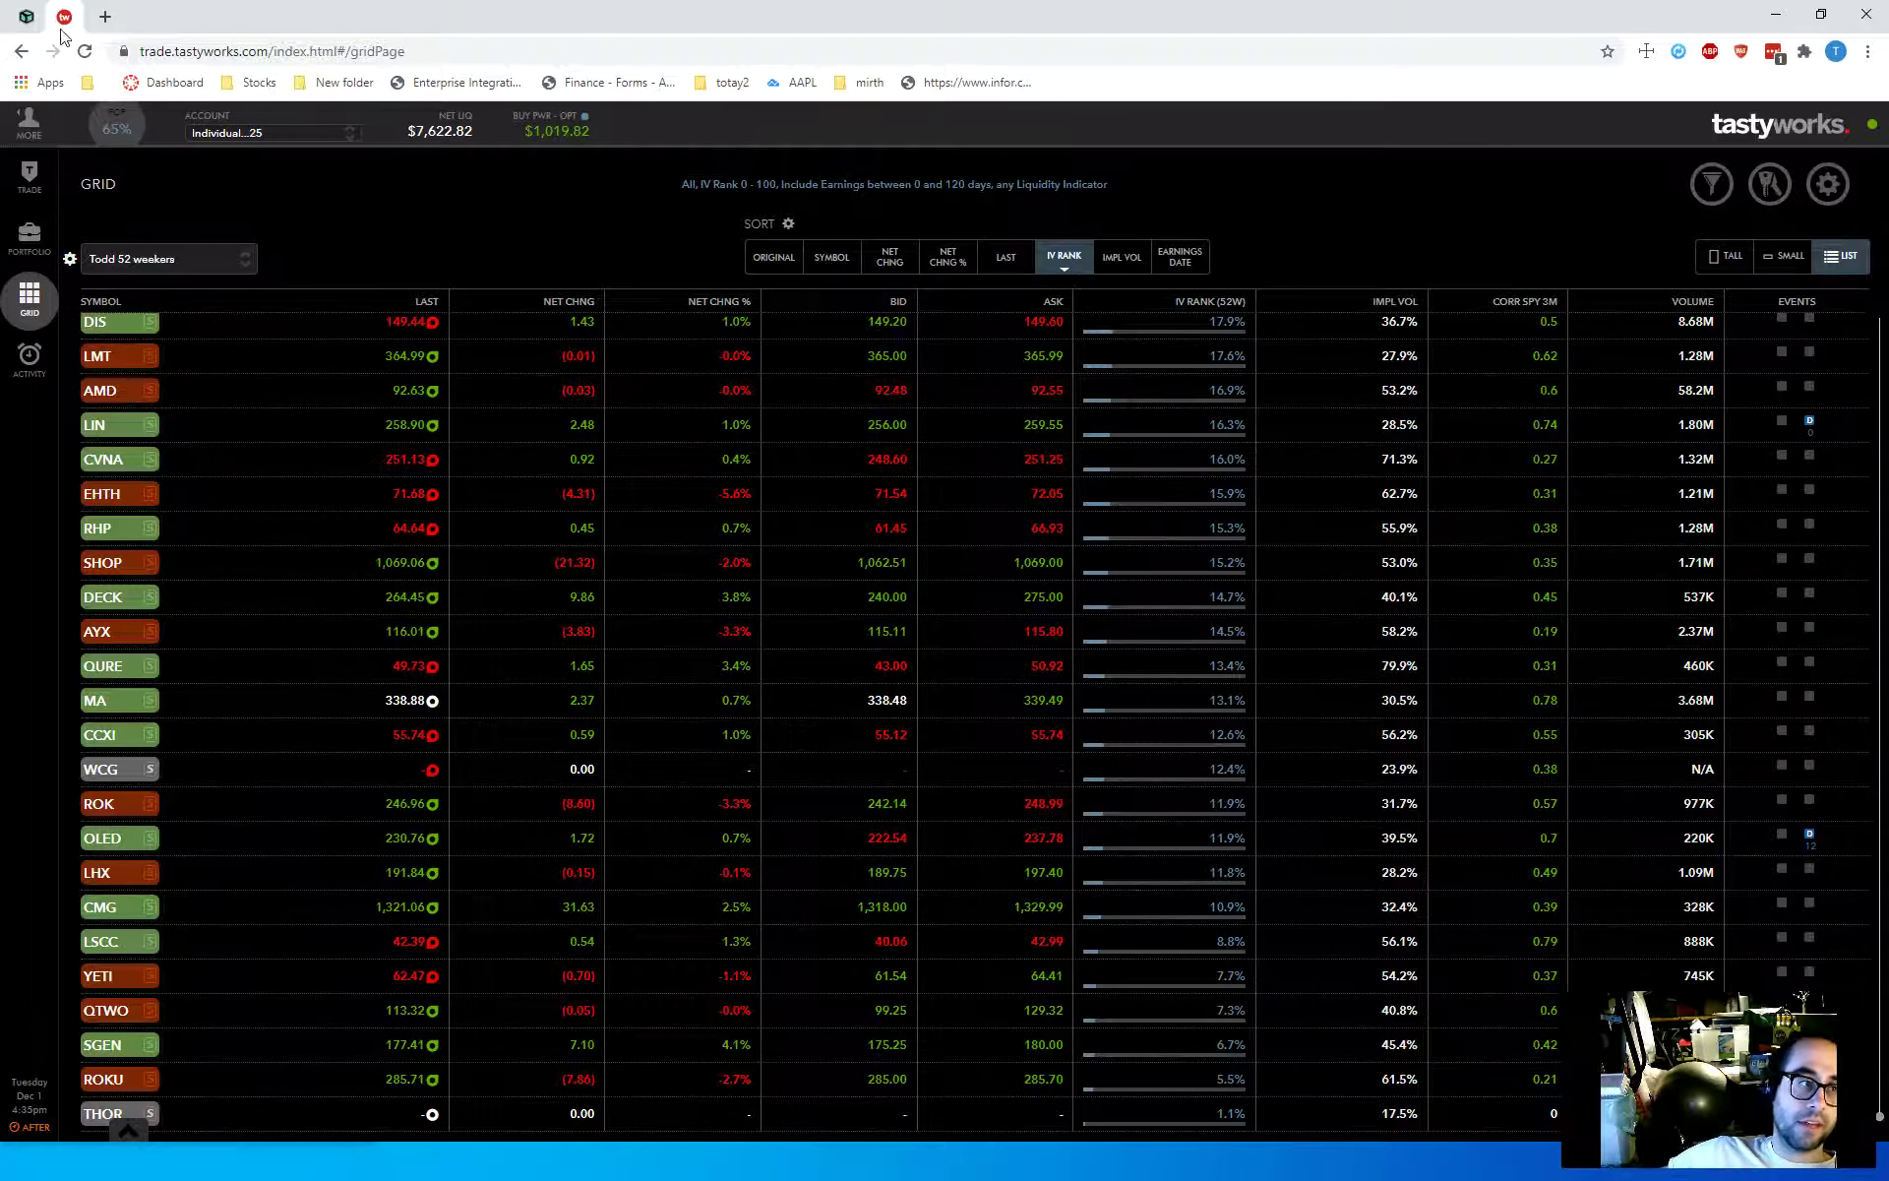
Step: Return to Tasty Tracker's Home page showing 2020 options P/L of $4,900 and $262 commissions
{"action": "left_click", "coordinate": [27, 16]}
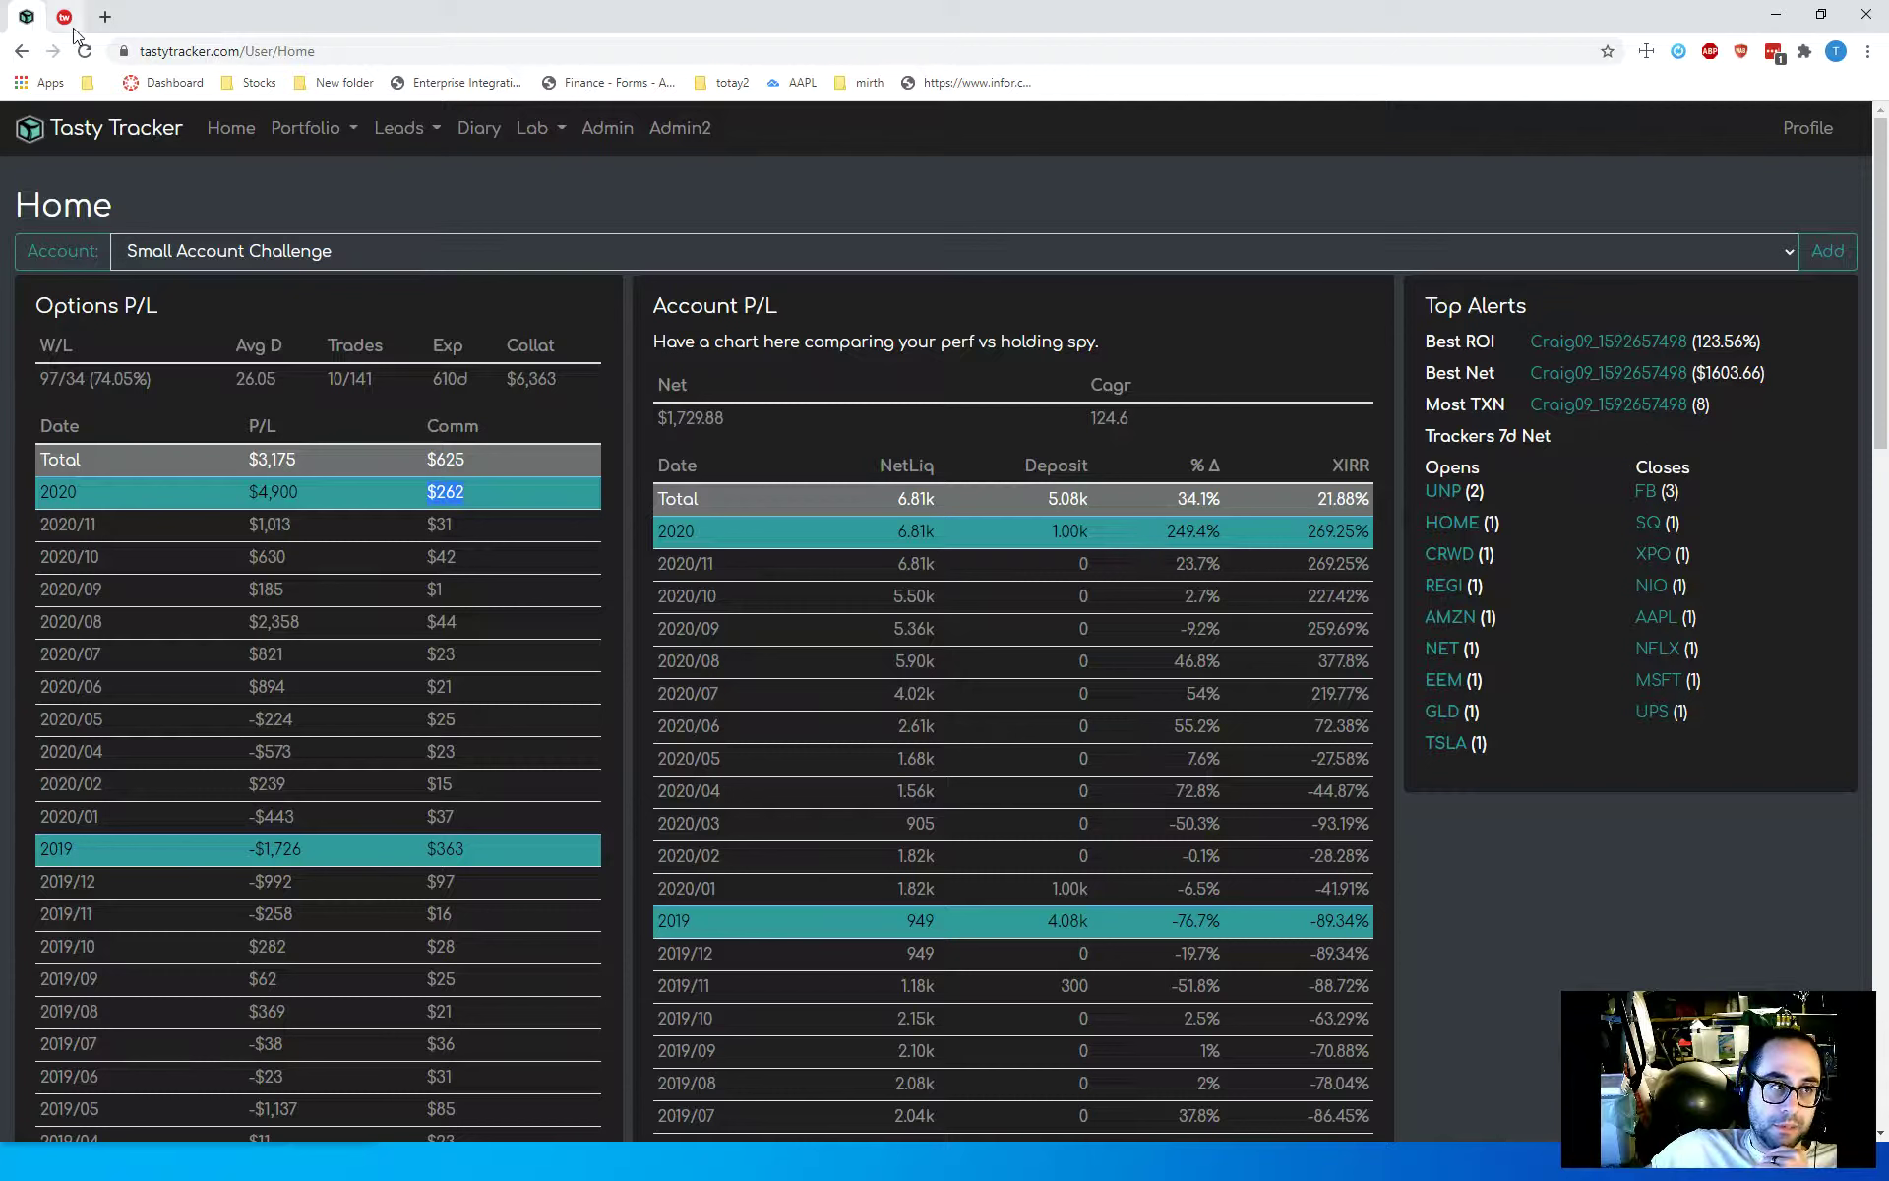
{"action": "left_click", "coordinate": [915, 209]}
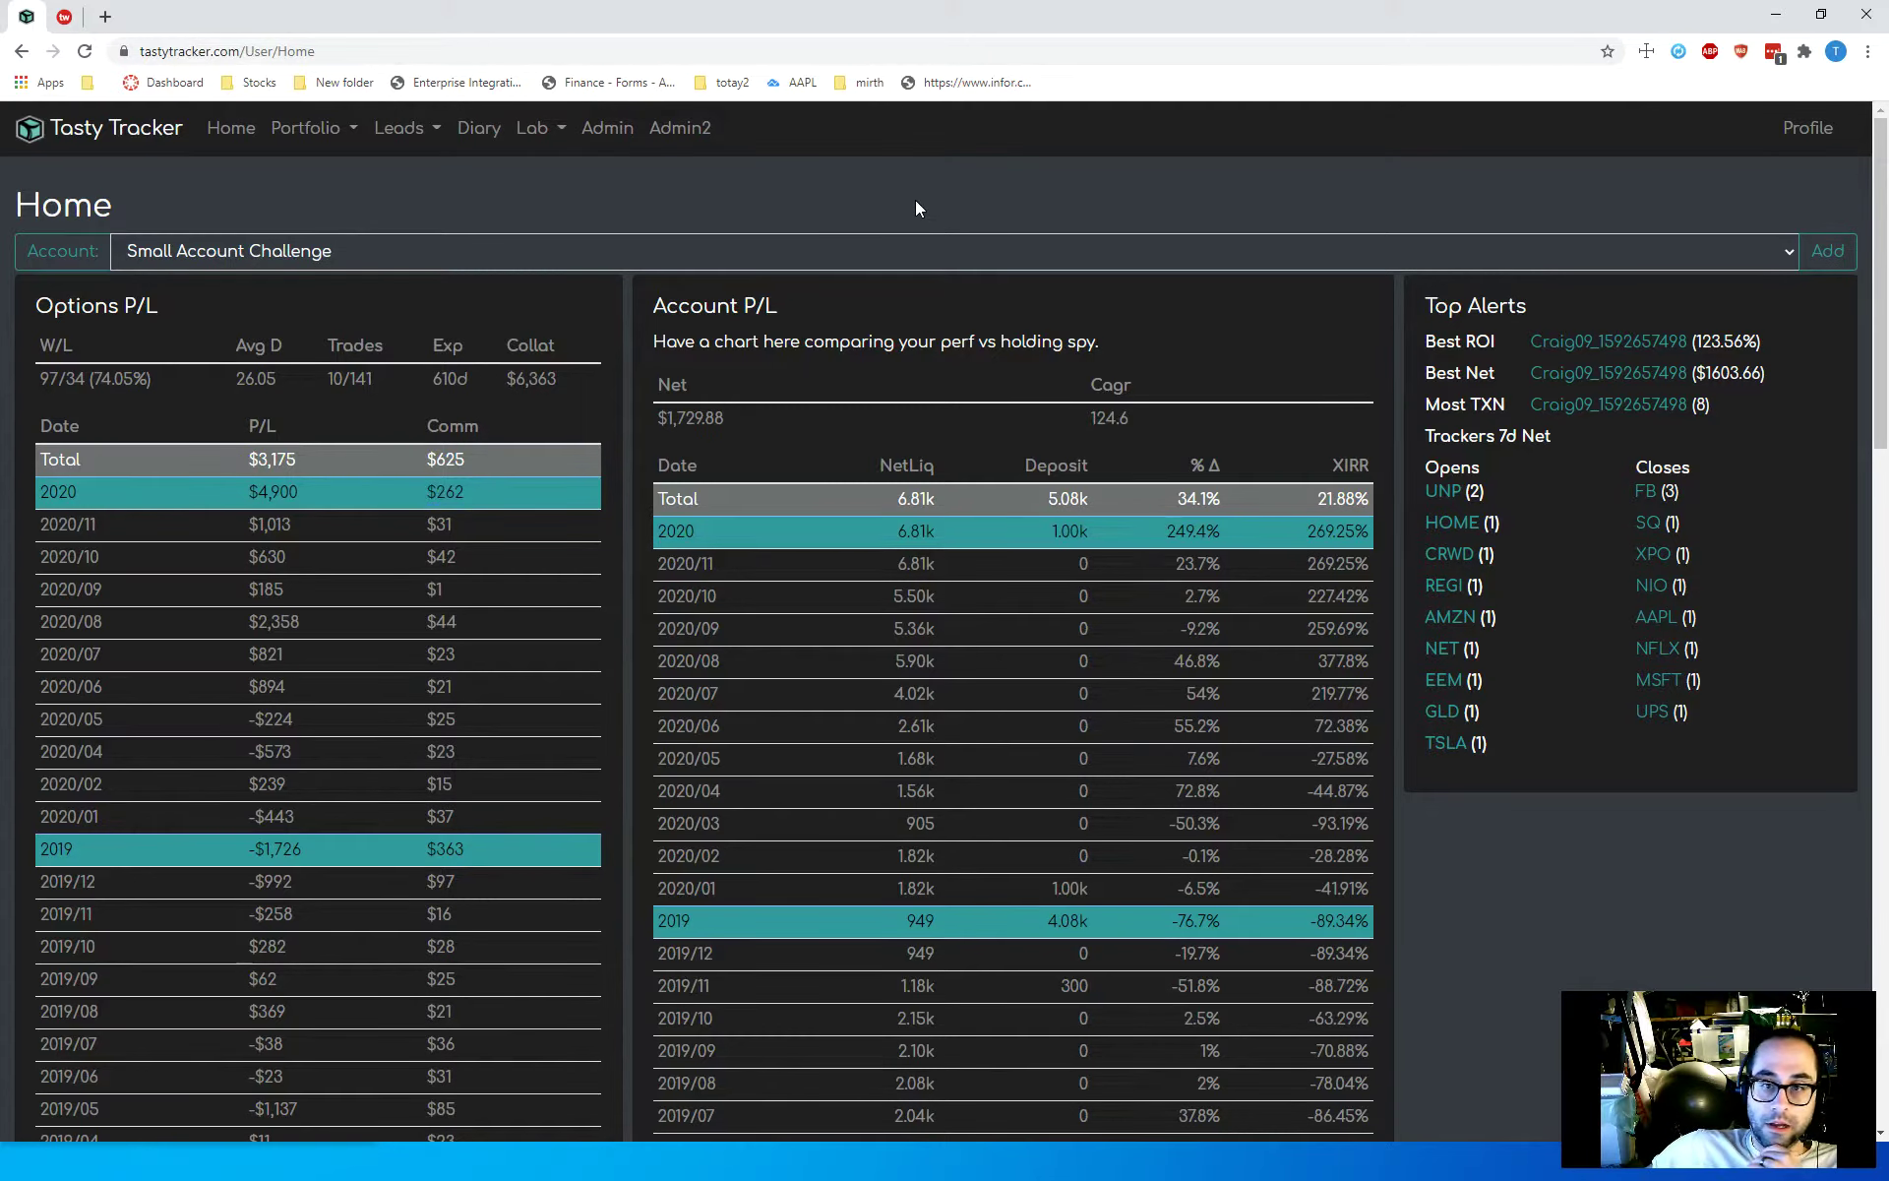